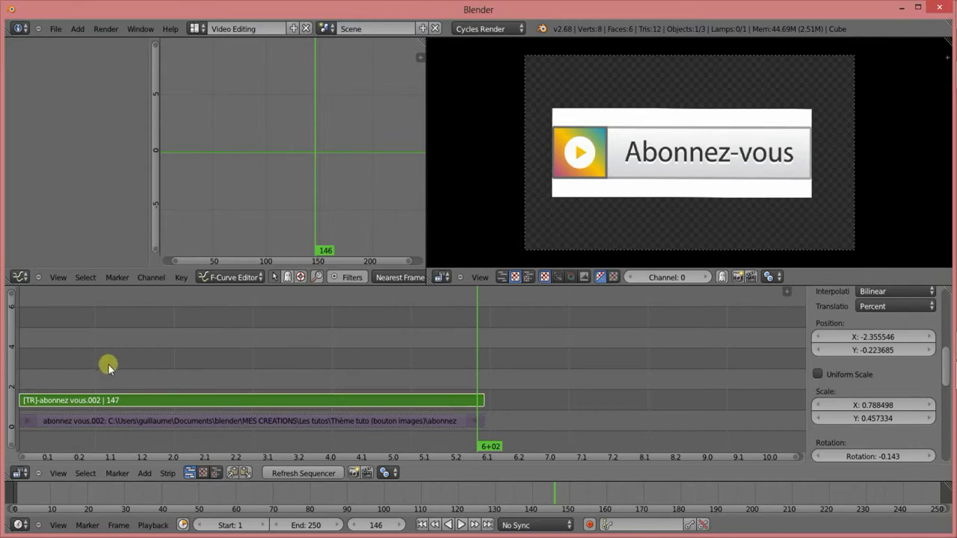
# - Scrub the sequencer playhead back from frame 146 to frame 8
pyautogui.moveTo(109, 364)
pyautogui.mouseDown()
pyautogui.moveTo(143, 366)
pyautogui.moveTo(72, 363)
pyautogui.mouseUp()
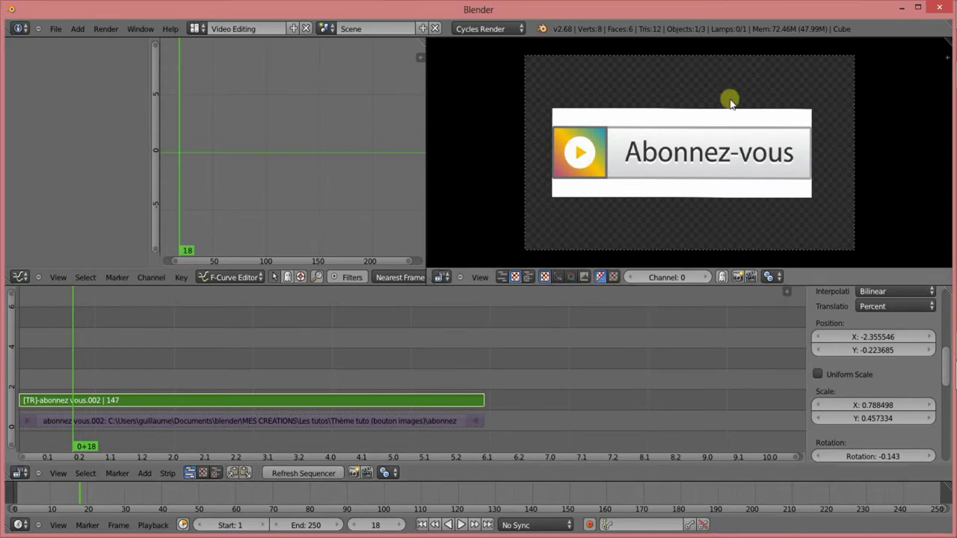
pyautogui.moveTo(64, 358); pyautogui.dragTo(40, 353)
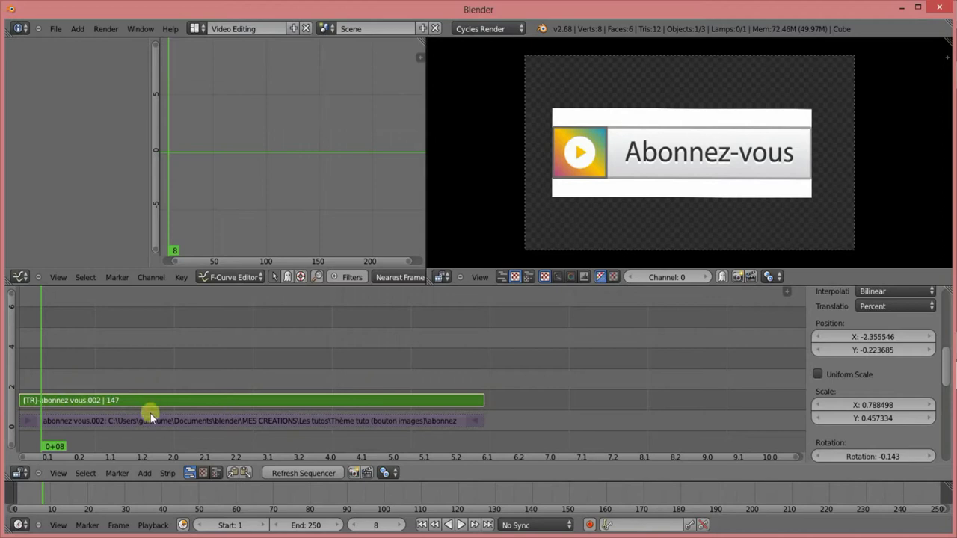
pyautogui.click(144, 473)
# - Add 01 Precise Peter.mp4 from the Recent Videos folder as a movie strip at frame 8
pyautogui.click(146, 473)
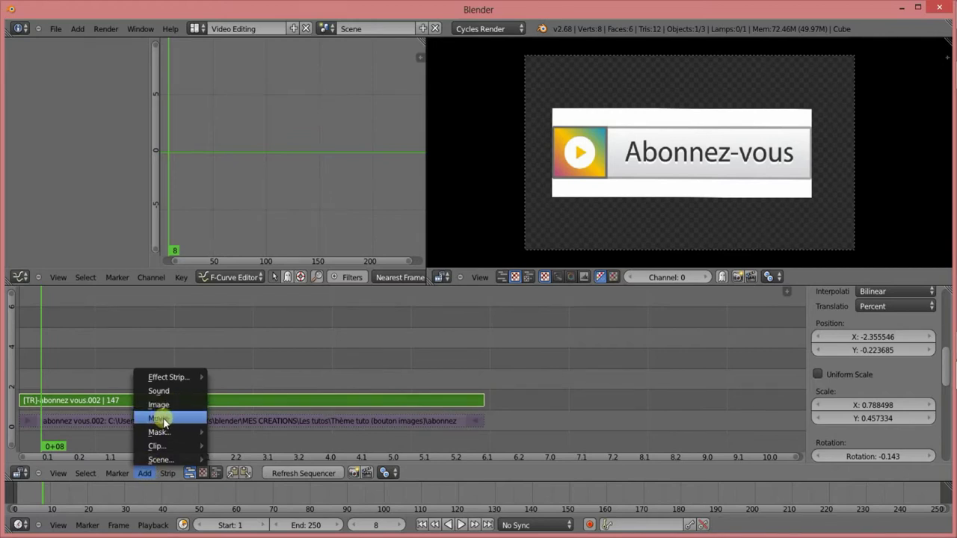
pyautogui.click(165, 421)
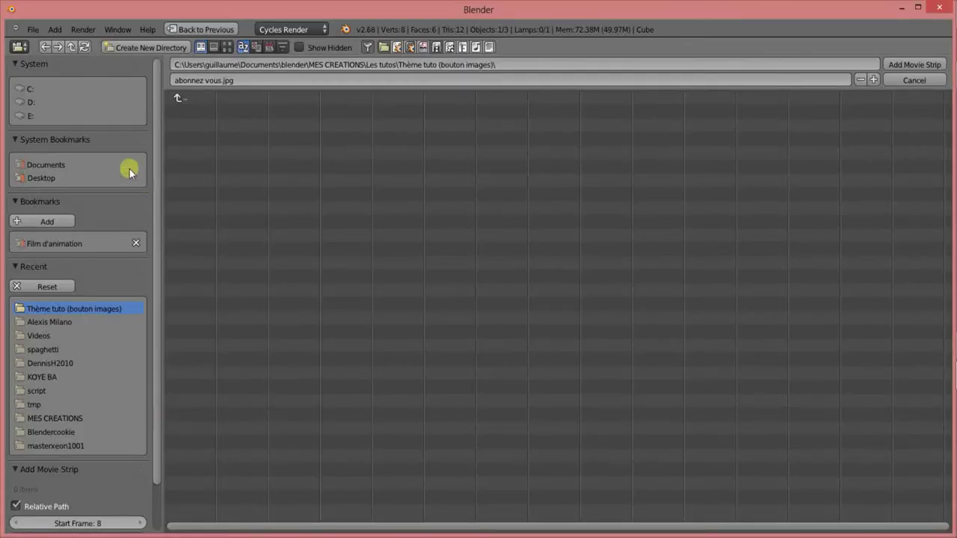
pyautogui.click(47, 337)
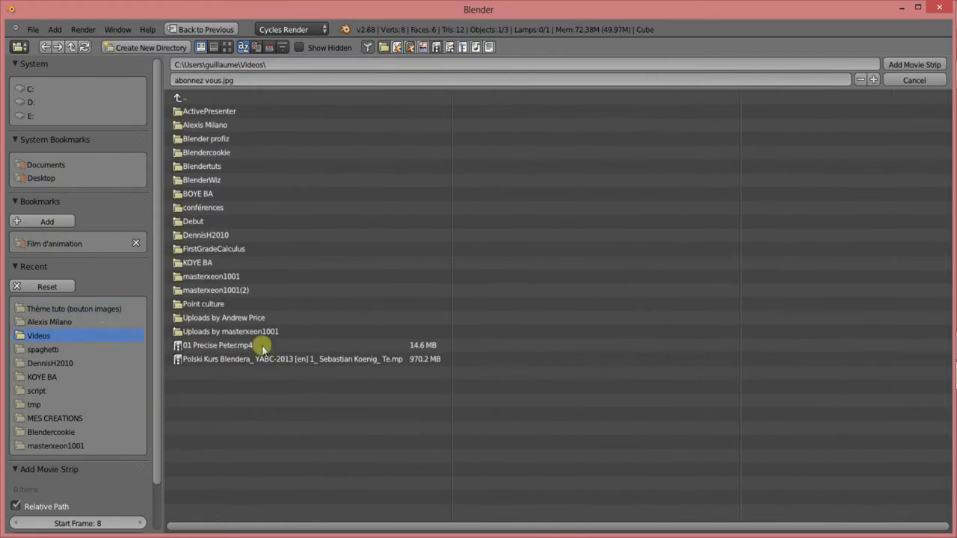
pyautogui.click(231, 346)
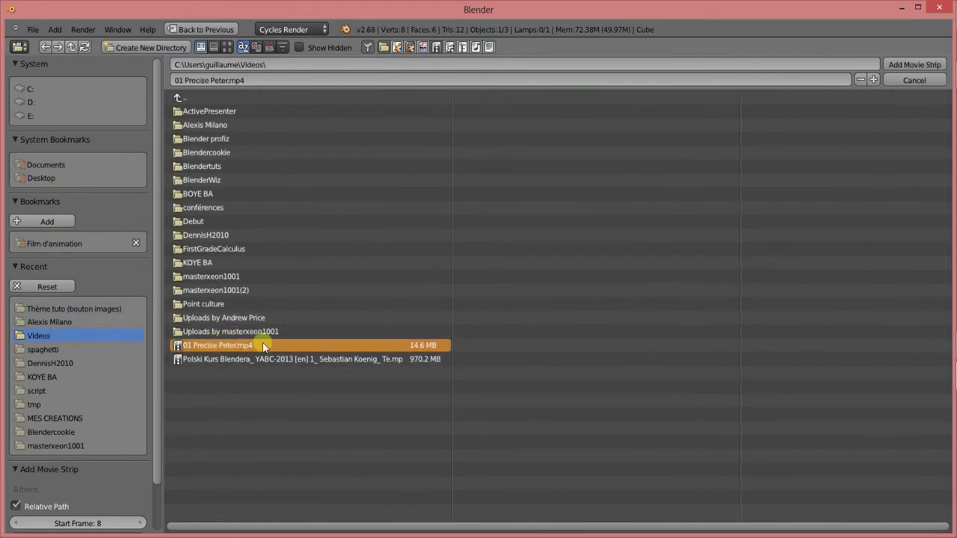
pyautogui.click(913, 64)
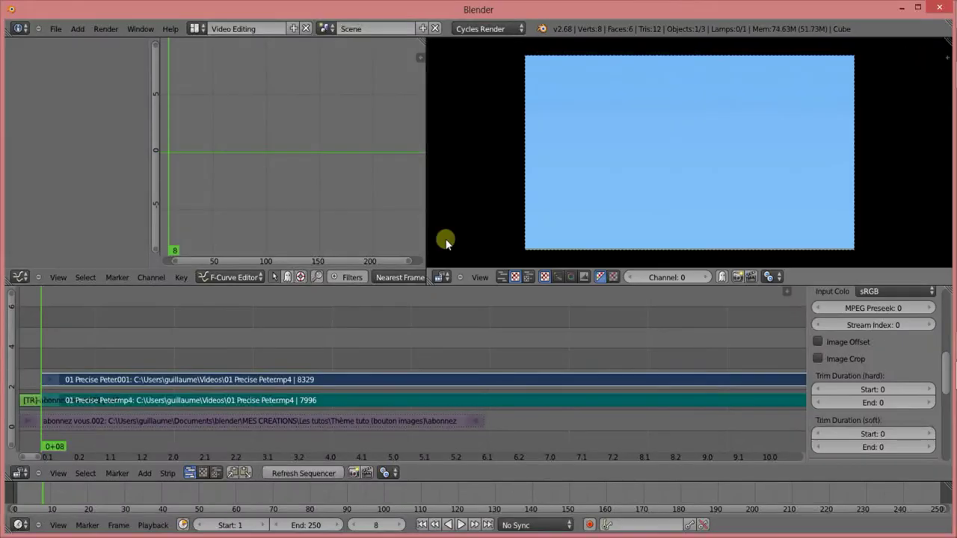
# - Erase the old Transform strip and the abonnez vous image strip
pyautogui.rightClick(35, 404)
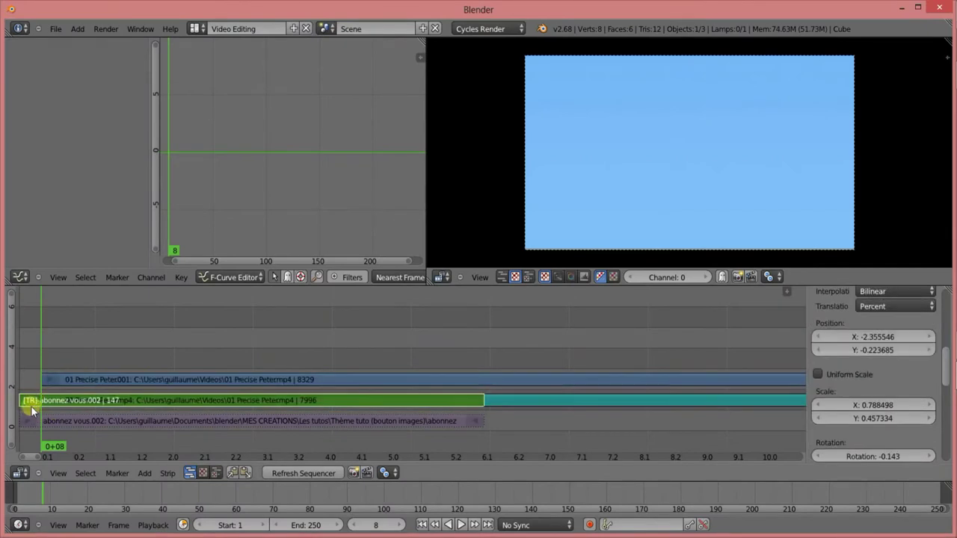
pyautogui.press('x')
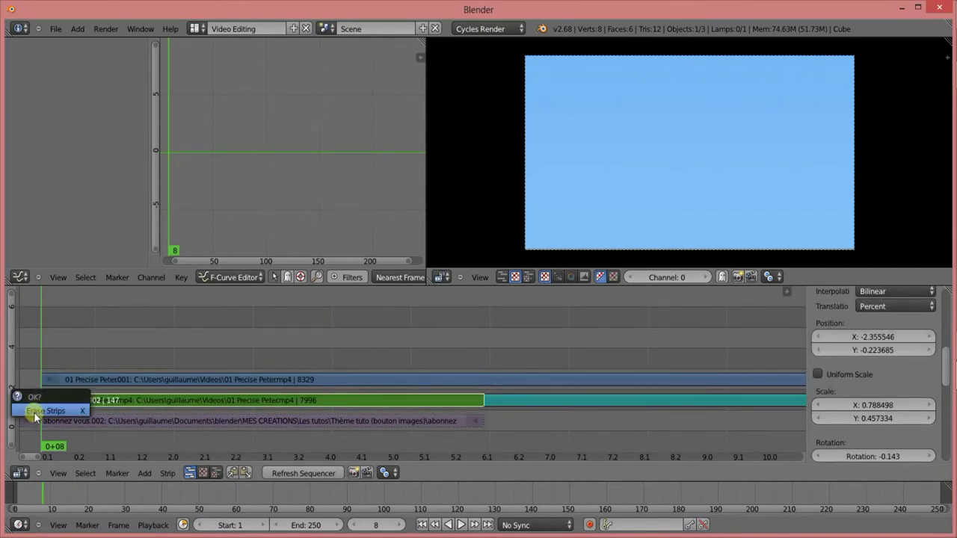
pyautogui.click(34, 417)
pyautogui.press('x')
pyautogui.click(33, 417)
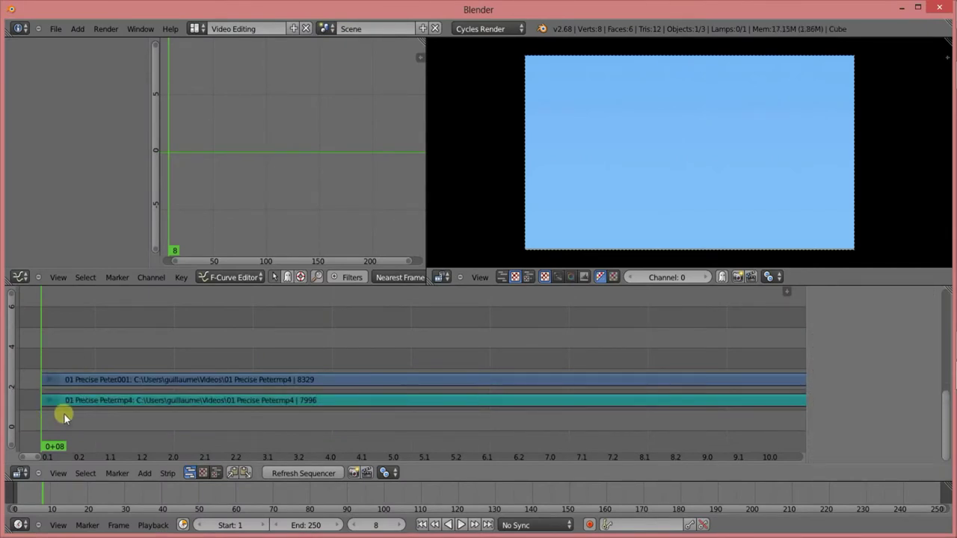
# - Delete the blue movie strip, then undo to restore it
pyautogui.scroll(-2, 187, 423)
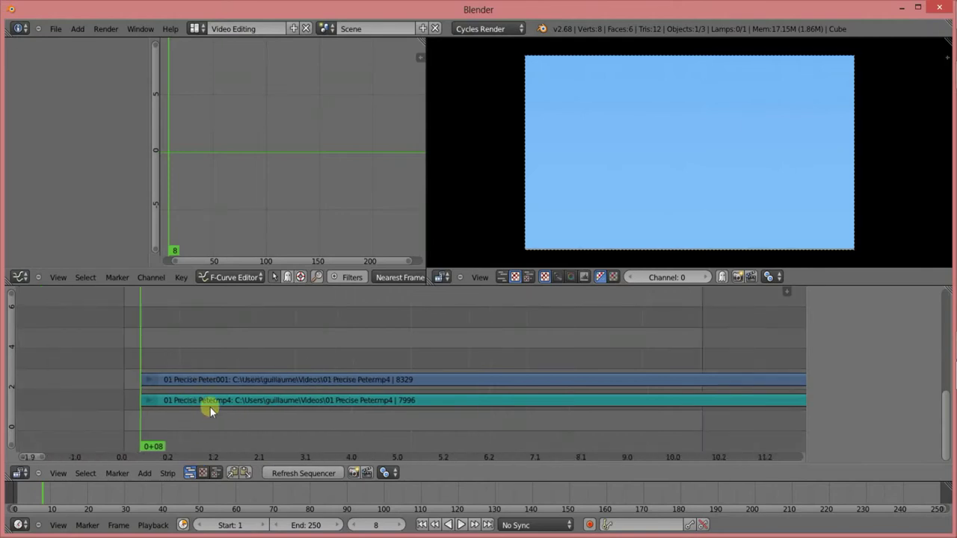
pyautogui.rightClick(207, 400)
pyautogui.rightClick(210, 379)
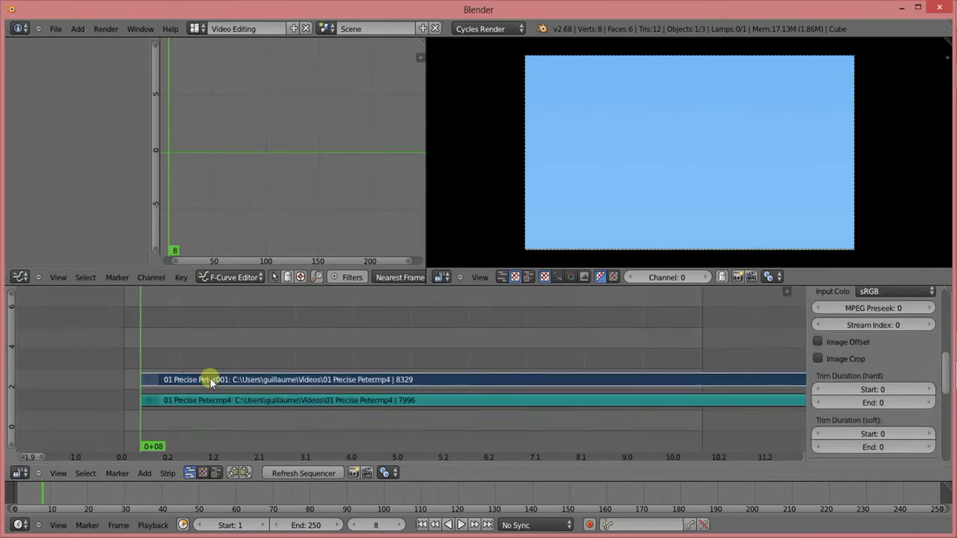
pyautogui.scroll(-5, 890, 359)
pyautogui.scroll(-3, 889, 359)
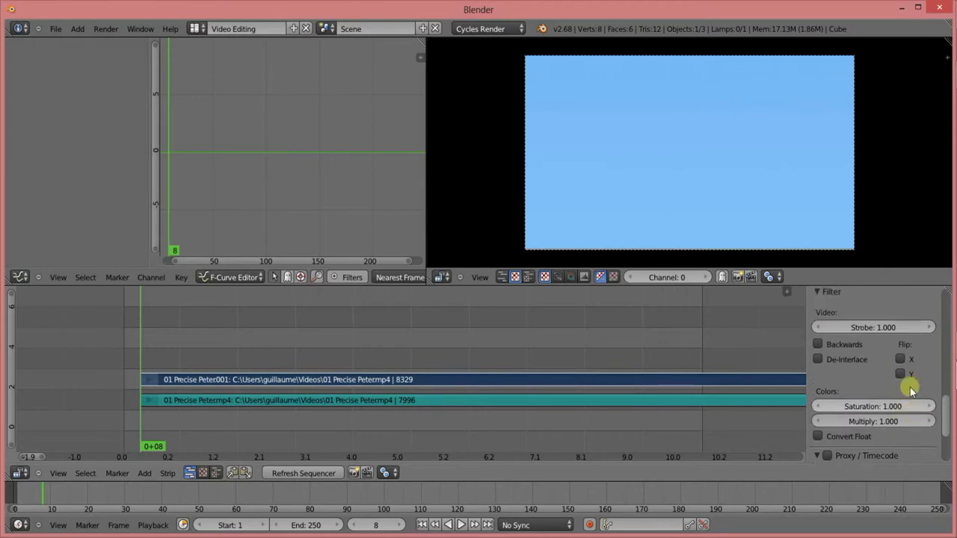
pyautogui.scroll(7, 907, 324)
pyautogui.press('x')
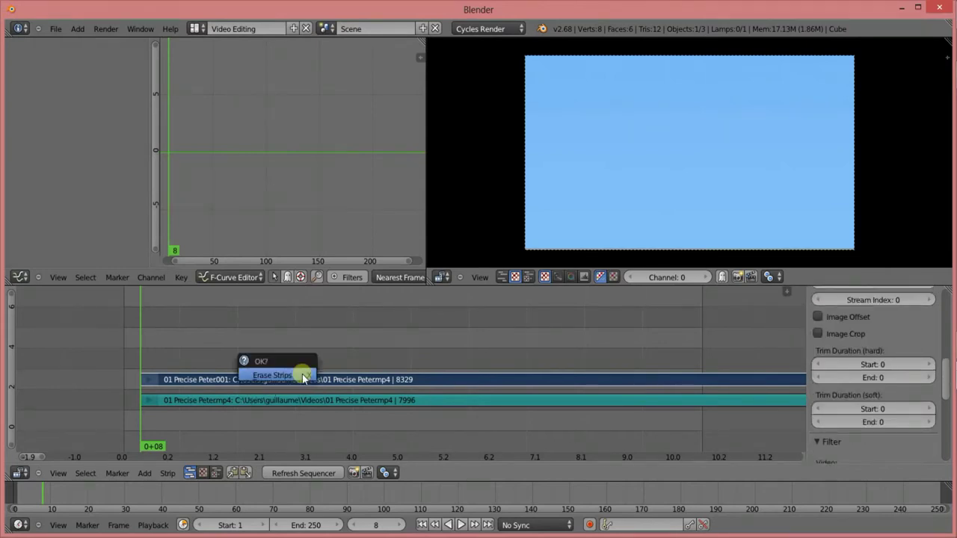
pyautogui.click(303, 377)
pyautogui.hotkey('ctrl', 'z')
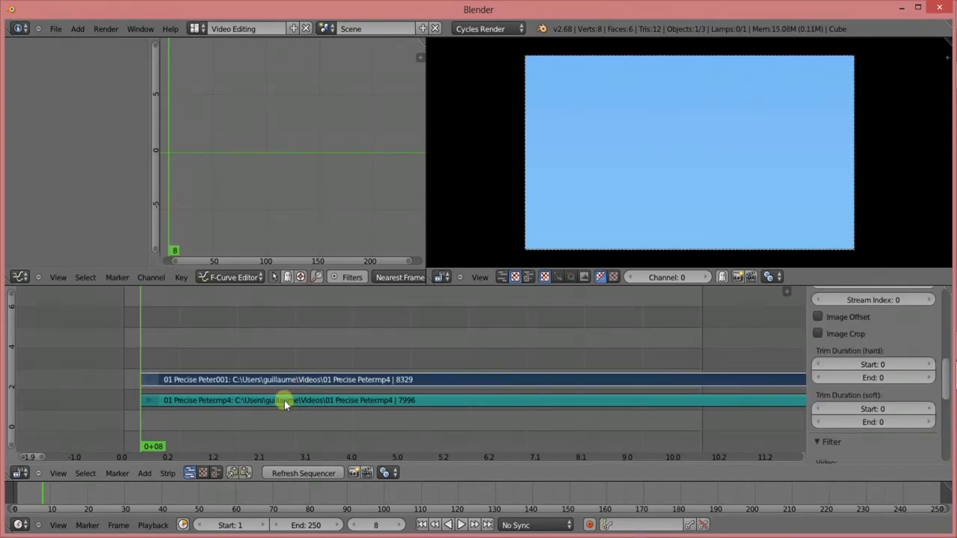
# - Jump the playhead to frame 83 and select the blue movie strip
pyautogui.rightClick(284, 400)
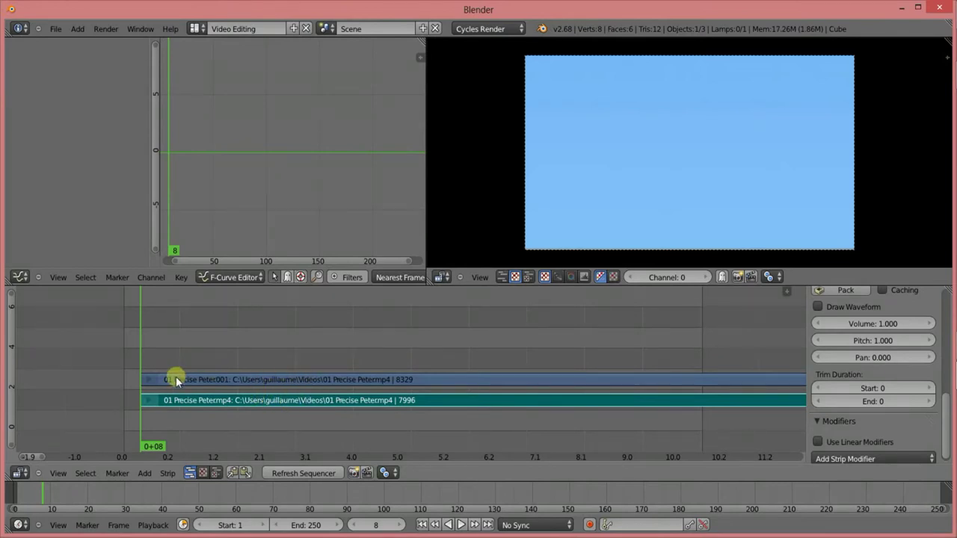
pyautogui.click(314, 380)
pyautogui.rightClick(278, 381)
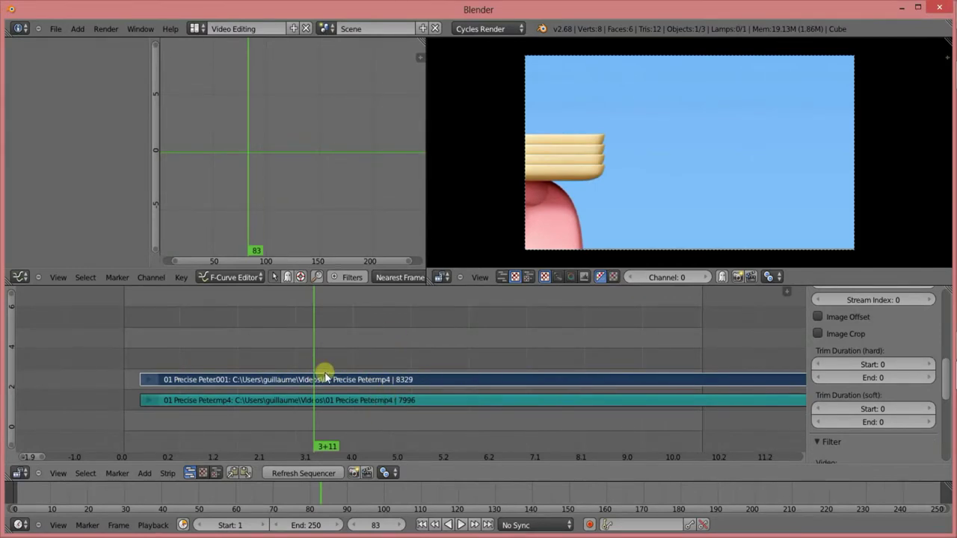
pyautogui.scroll(-2, 261, 342)
pyautogui.scroll(-2, 330, 330)
pyautogui.scroll(-2, 523, 358)
pyautogui.scroll(1, 576, 388)
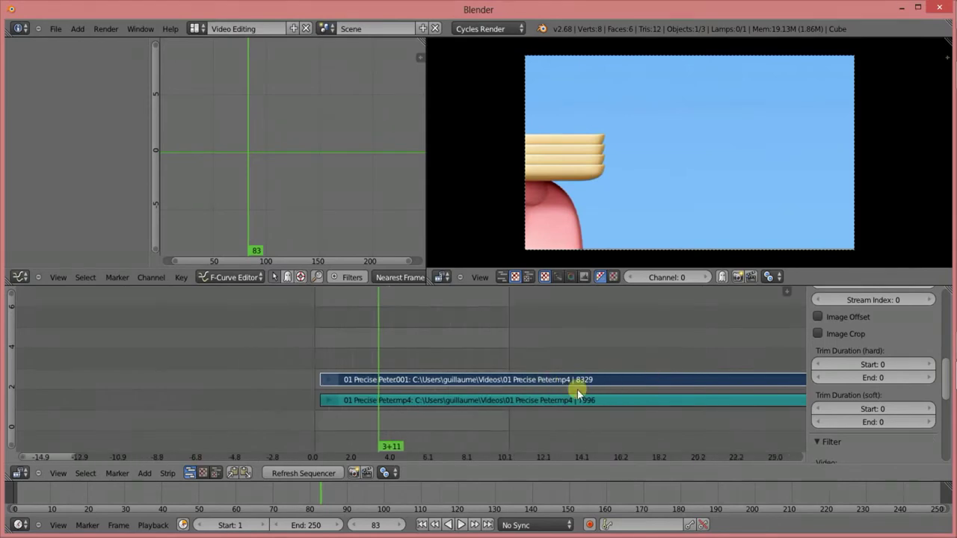
pyautogui.scroll(3, 480, 384)
pyautogui.scroll(1, 503, 395)
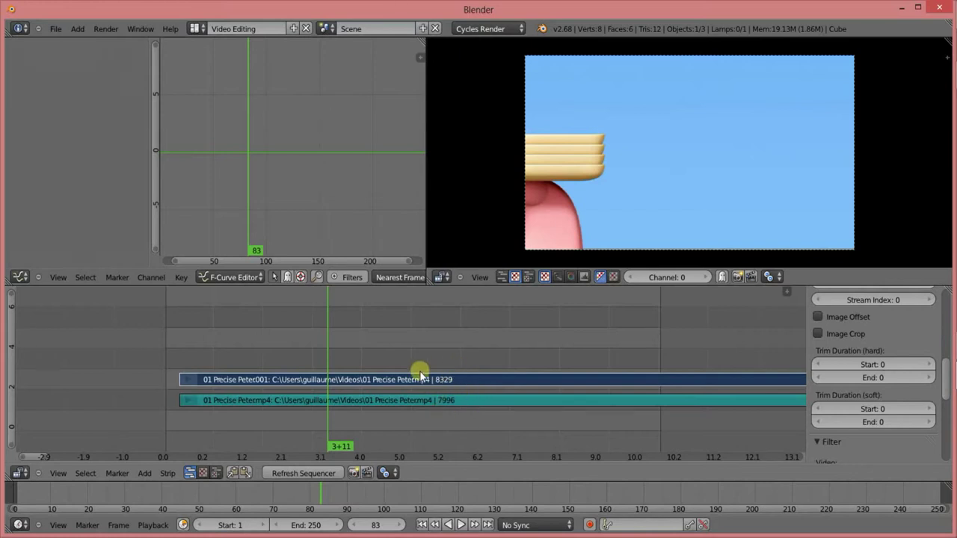
# - Erase the teal sound strip and drop the movie strip one channel lower
pyautogui.rightClick(265, 402)
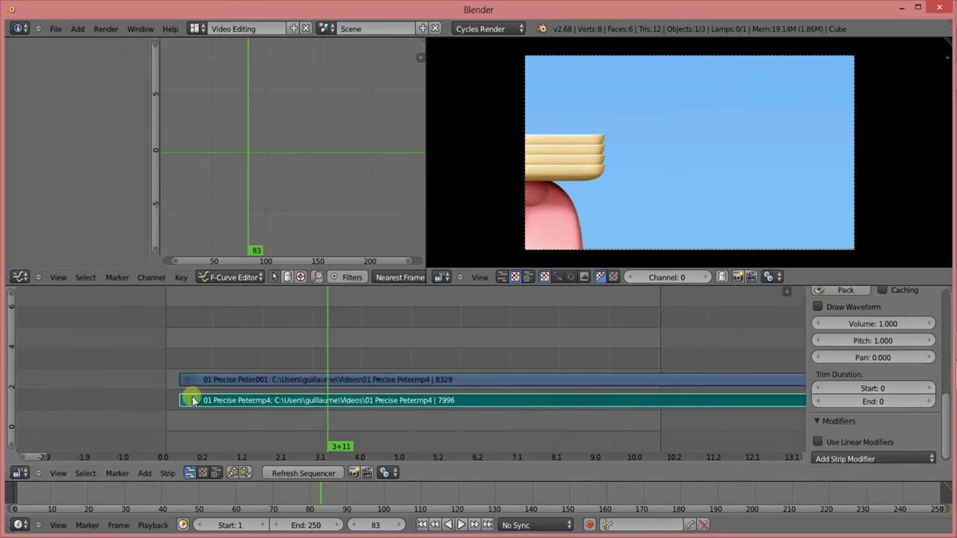
pyautogui.press('x')
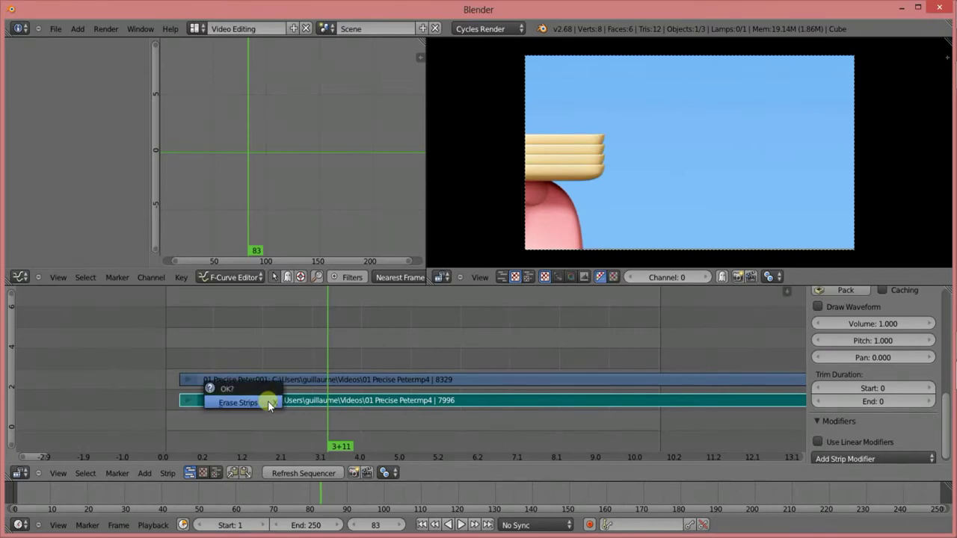
pyautogui.click(267, 400)
pyautogui.rightClick(243, 379)
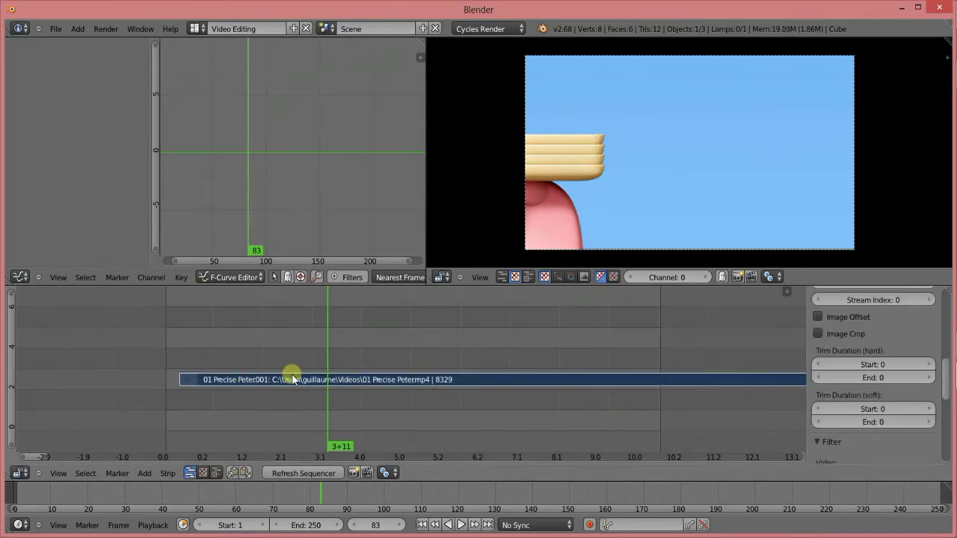
pyautogui.press('g')
pyautogui.click(272, 397)
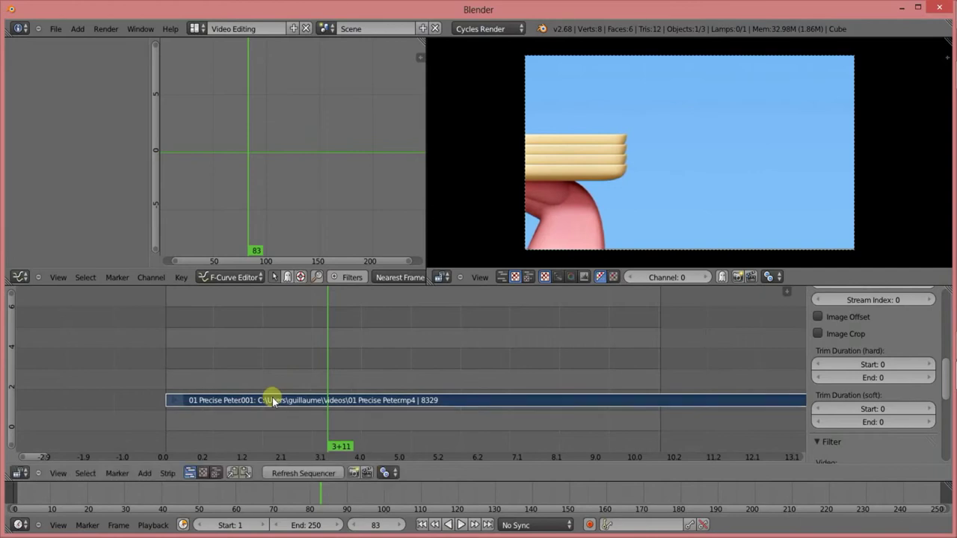
# - Add a Transform effect strip on the 01 Precise Peter movie strip via Shift+A
pyautogui.scroll(-2, 362, 356)
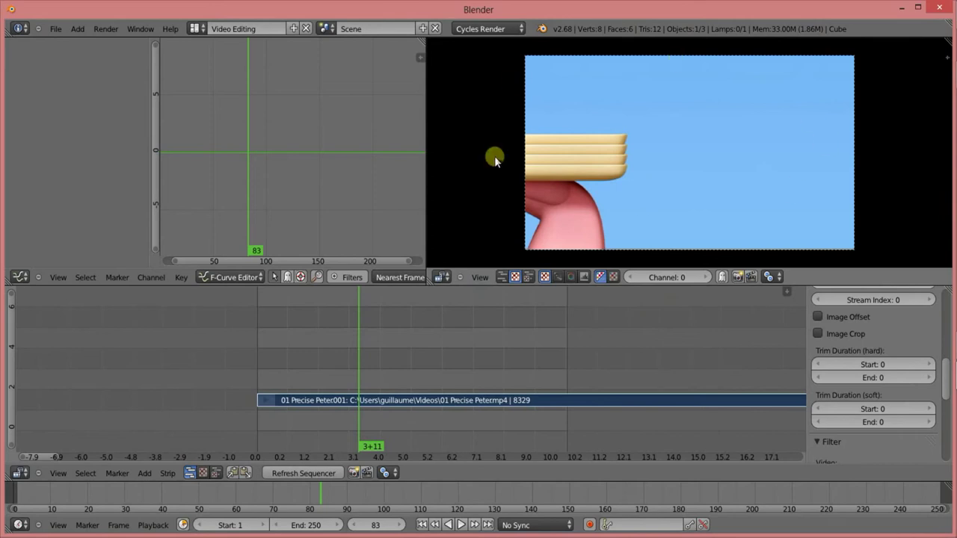
pyautogui.hotkey('shift', 'a')
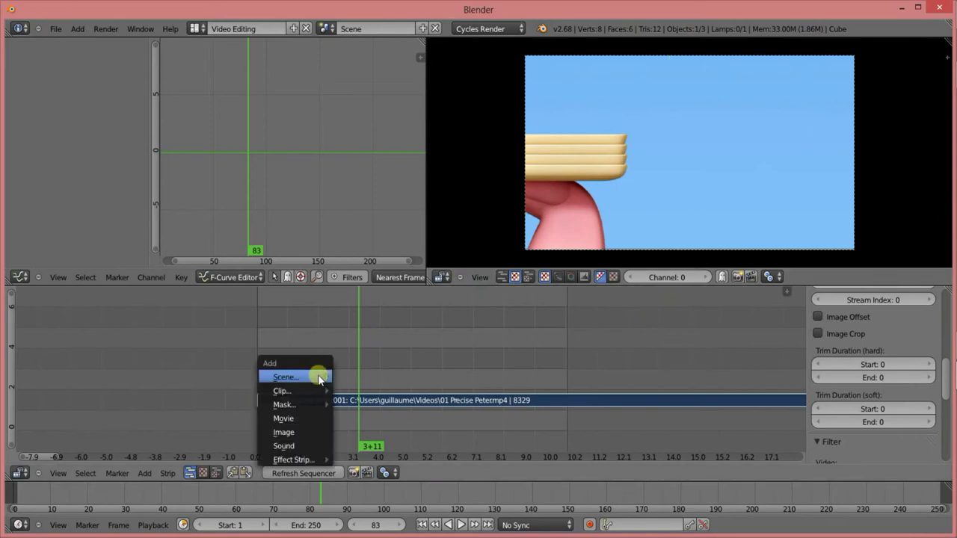
pyautogui.moveTo(311, 461)
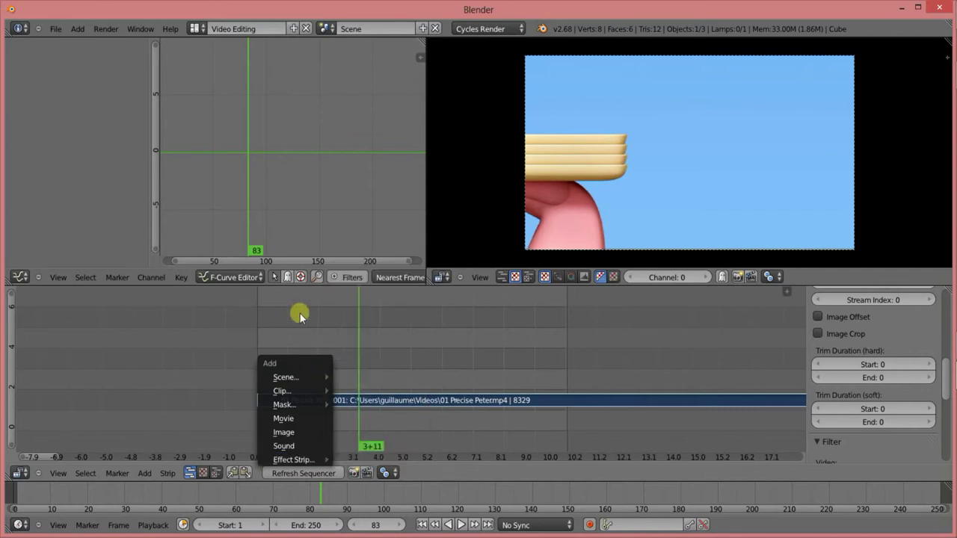
pyautogui.hotkey('shift', 'a')
pyautogui.moveTo(305, 329)
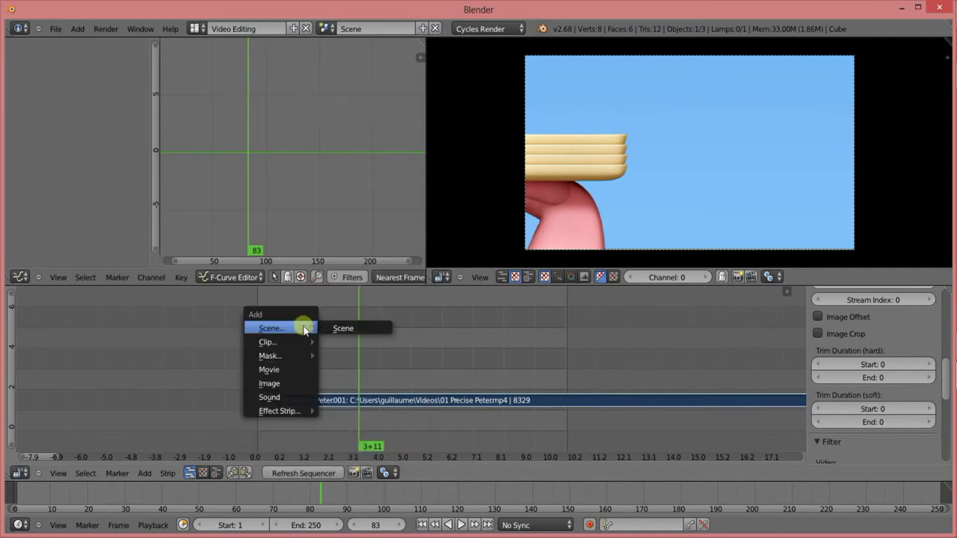
pyautogui.moveTo(296, 413)
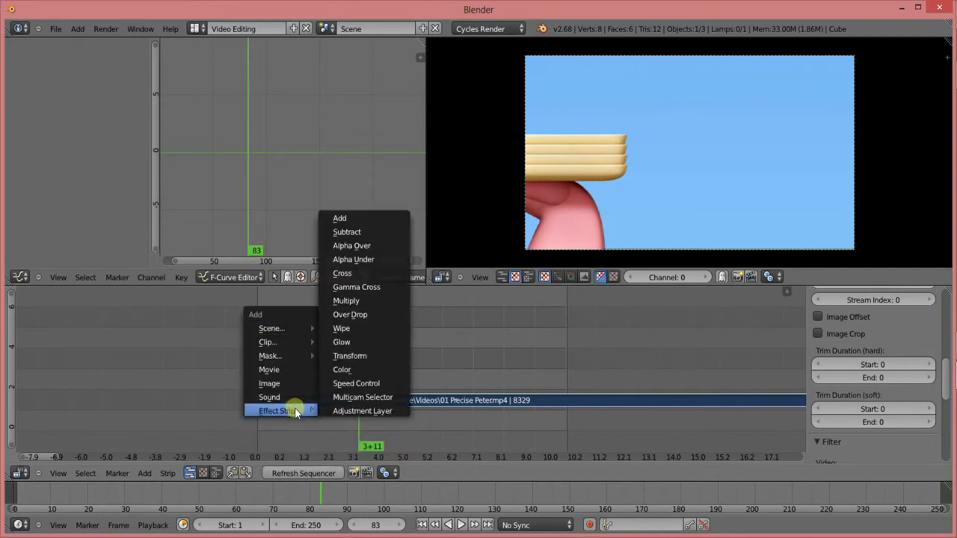
pyautogui.click(350, 356)
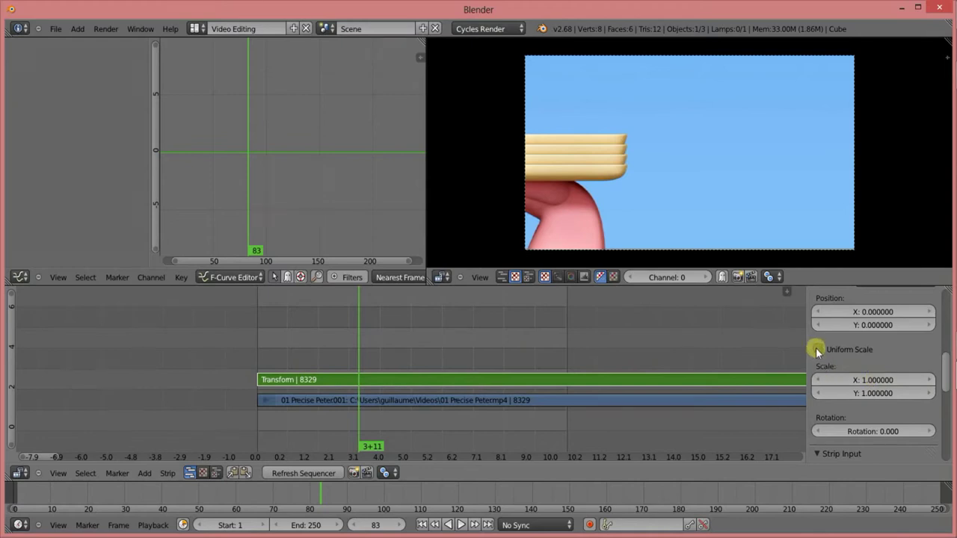
# - Enable Uniform Scale and set scale 0.36, position X -2.988190, Y 11.107849
pyautogui.scroll(4, 892, 367)
pyautogui.scroll(-3, 860, 337)
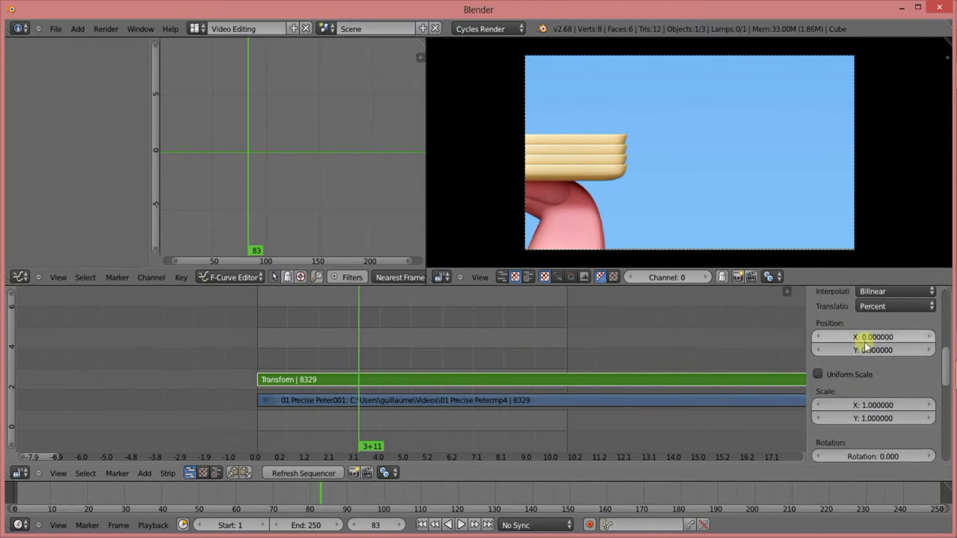
pyautogui.click(817, 375)
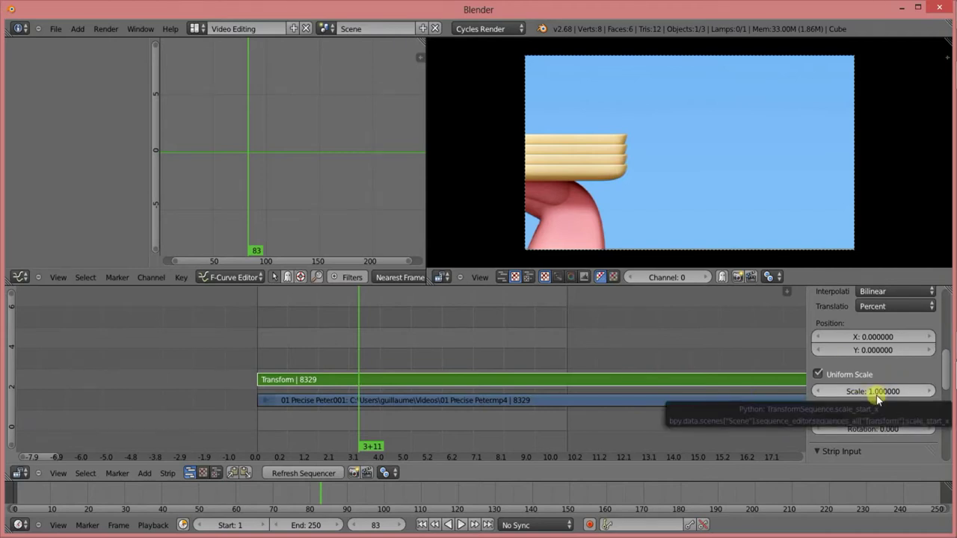
pyautogui.moveTo(877, 398); pyautogui.dragTo(886, 392)
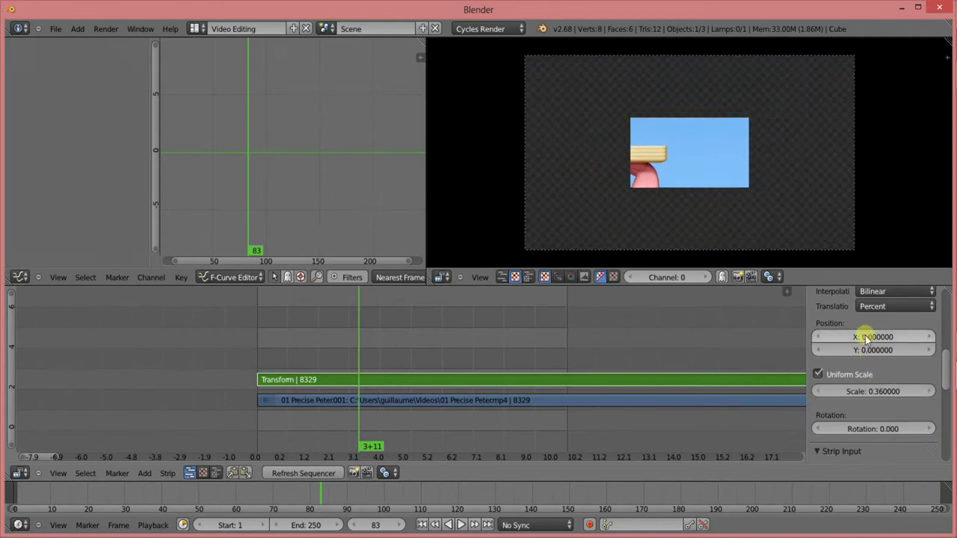
pyautogui.moveTo(865, 337)
pyautogui.mouseDown()
pyautogui.moveTo(919, 337)
pyautogui.moveTo(834, 335)
pyautogui.moveTo(863, 360)
pyautogui.moveTo(832, 358)
pyautogui.mouseUp()
# - Tilt the inset about 21 degrees, then reset its rotation to 0
pyautogui.scroll(-1, 887, 392)
pyautogui.moveTo(854, 402); pyautogui.dragTo(942, 378)
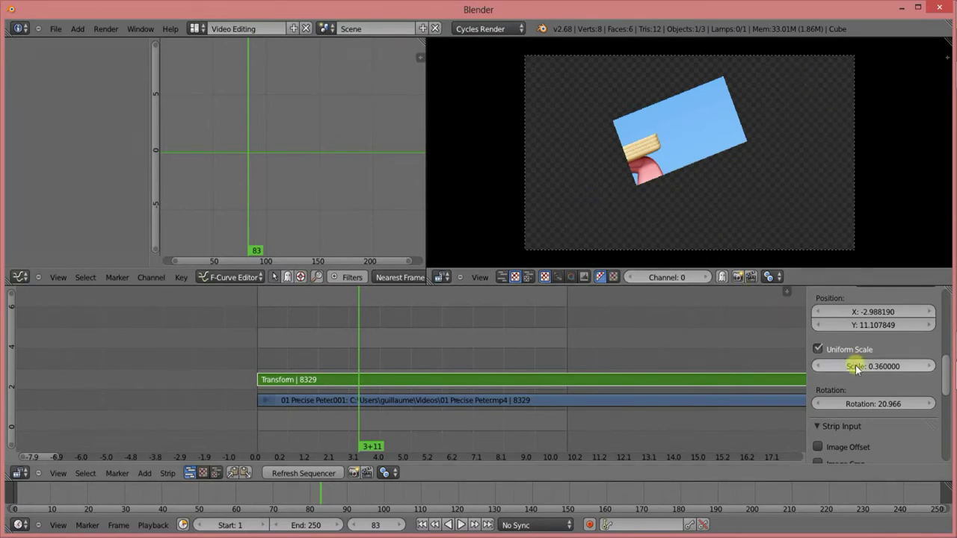
pyautogui.click(864, 401)
pyautogui.write('0')
pyautogui.press('Return')
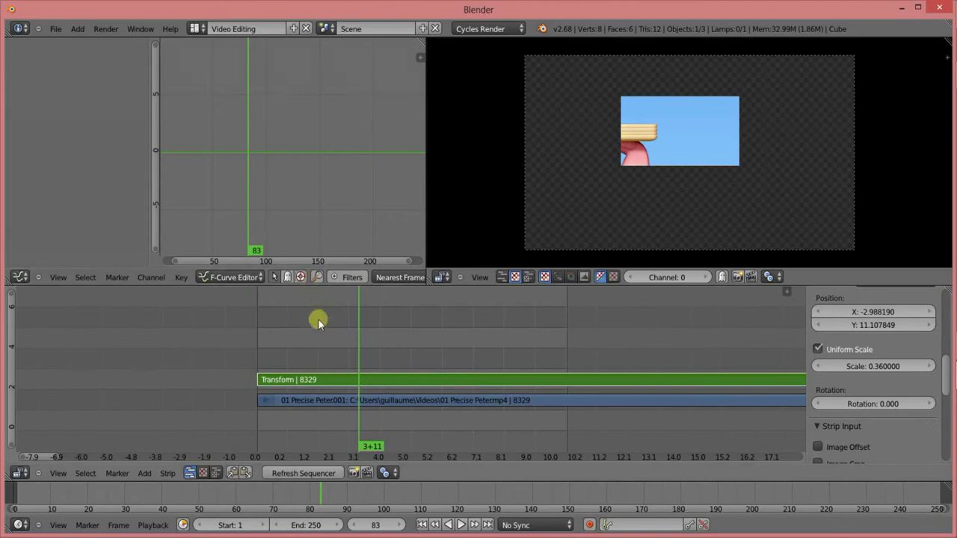
pyautogui.scroll(1, 317, 321)
# - Erase the Transform strip so the Peter movie previews full-frame
pyautogui.scroll(-3, 321, 337)
pyautogui.scroll(-3, 331, 341)
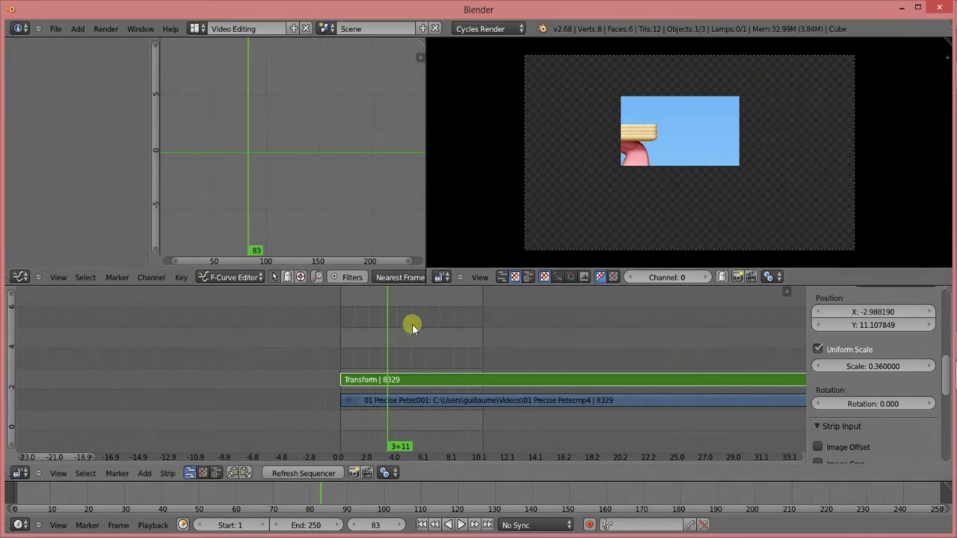
pyautogui.press('x')
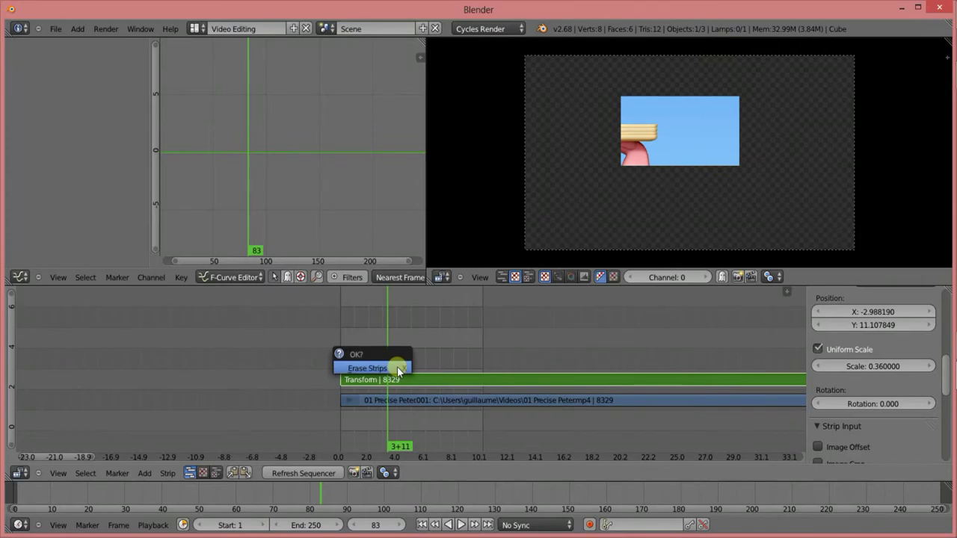
pyautogui.click(397, 369)
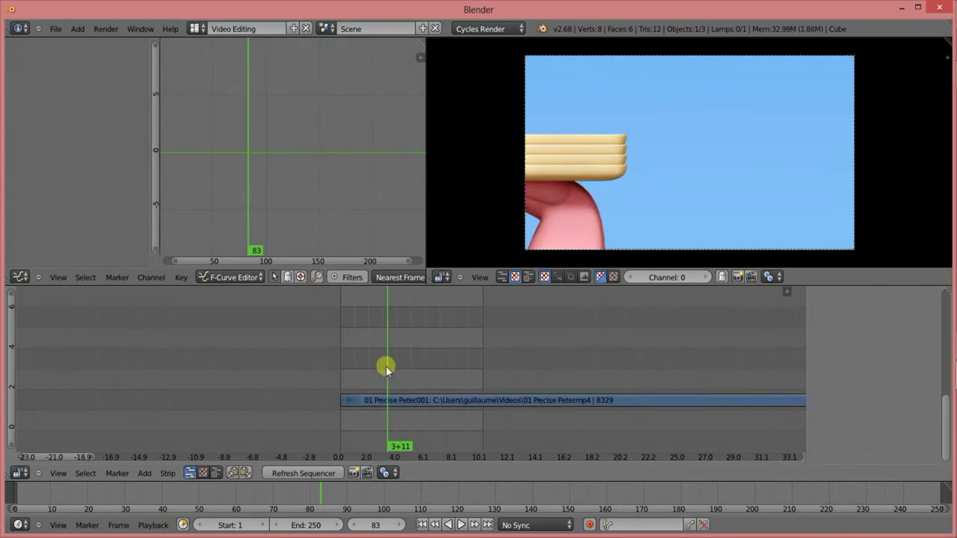
pyautogui.scroll(2, 386, 365)
pyautogui.scroll(3, 387, 363)
pyautogui.scroll(2, 393, 367)
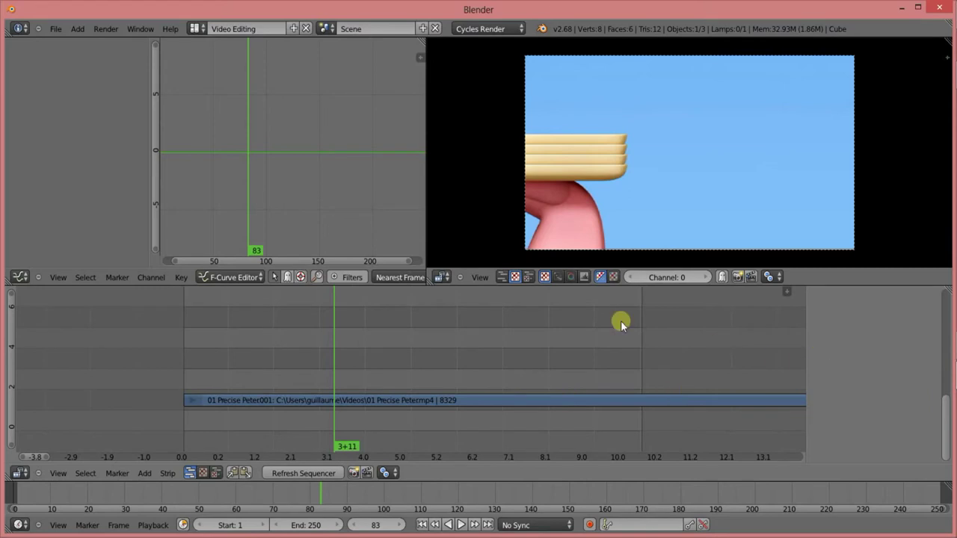
# - Cycle the lower editor through preview and strip views, then open User Preferences
pyautogui.click(202, 473)
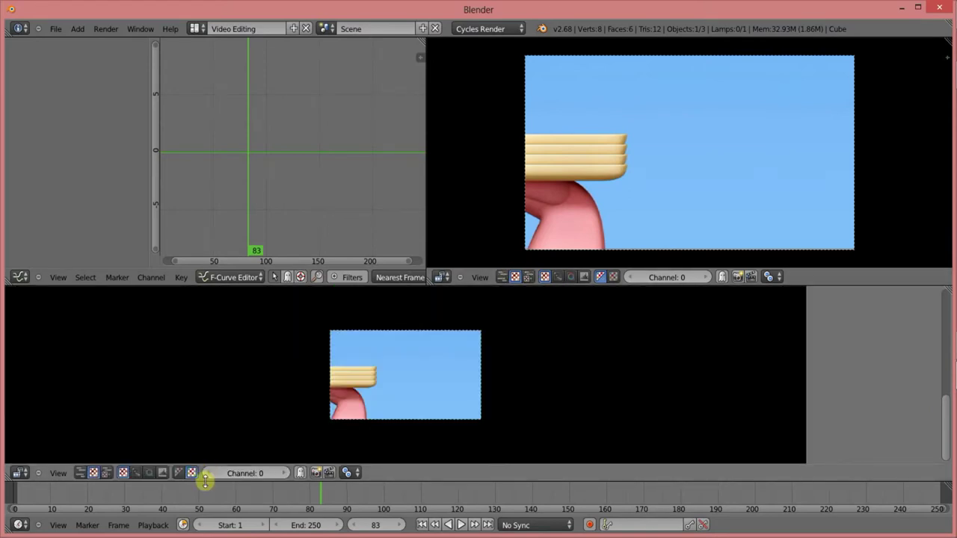
pyautogui.click(80, 474)
pyautogui.click(216, 473)
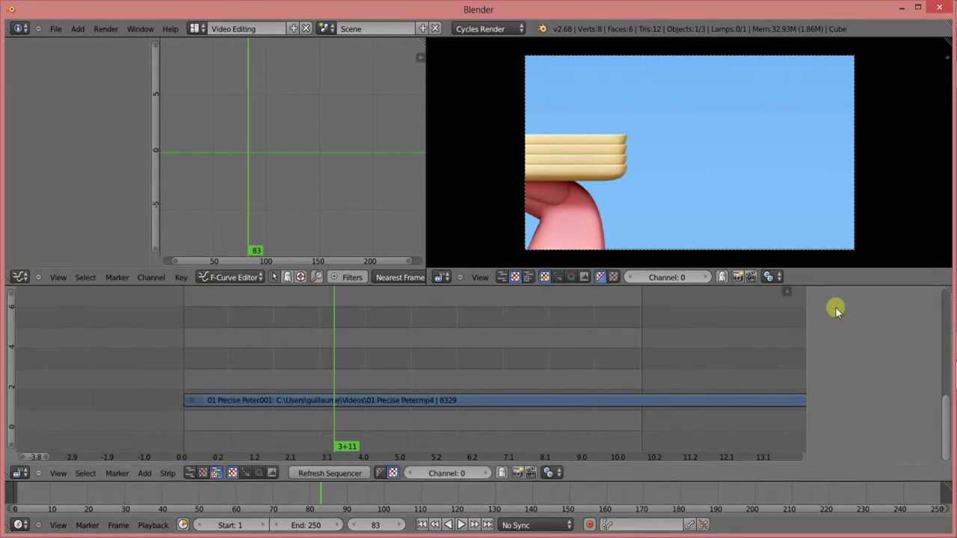
pyautogui.click(191, 473)
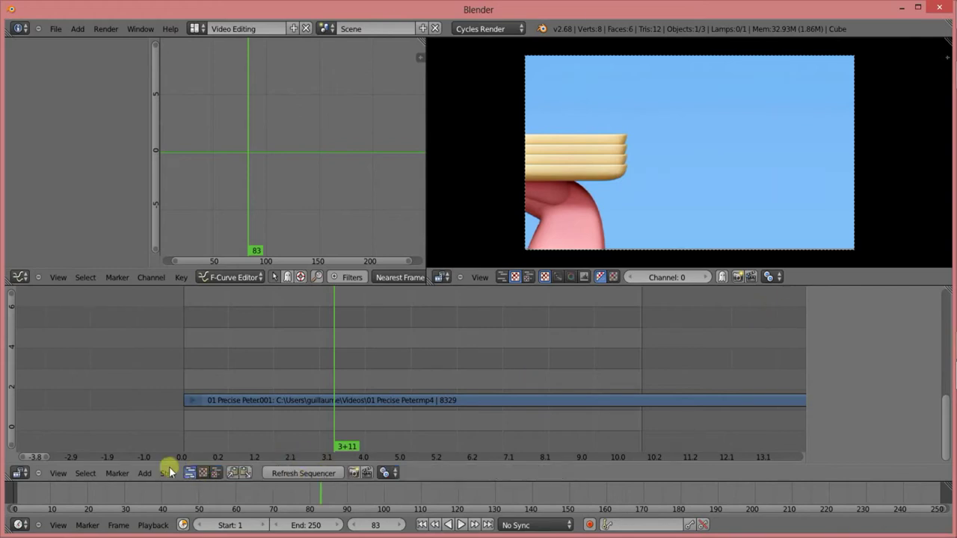
pyautogui.click(195, 472)
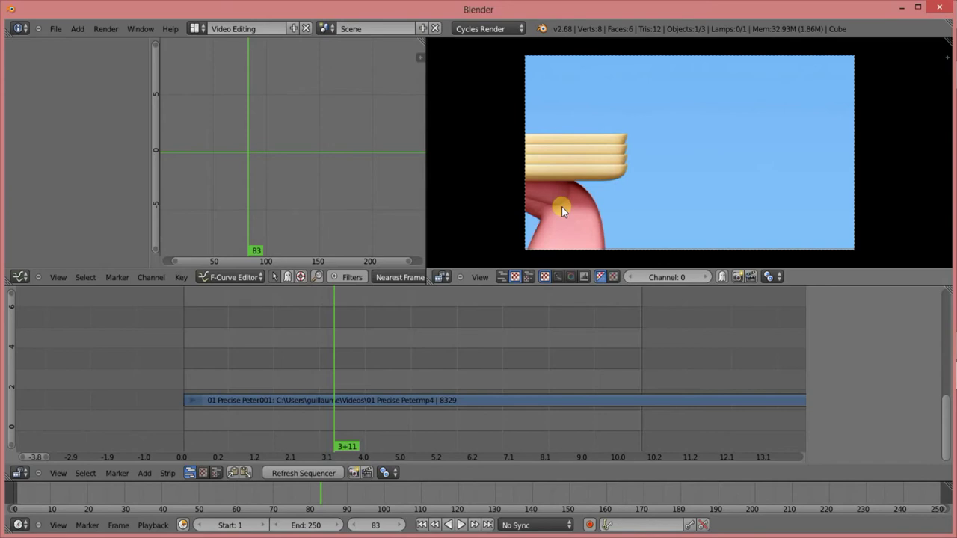
pyautogui.click(53, 29)
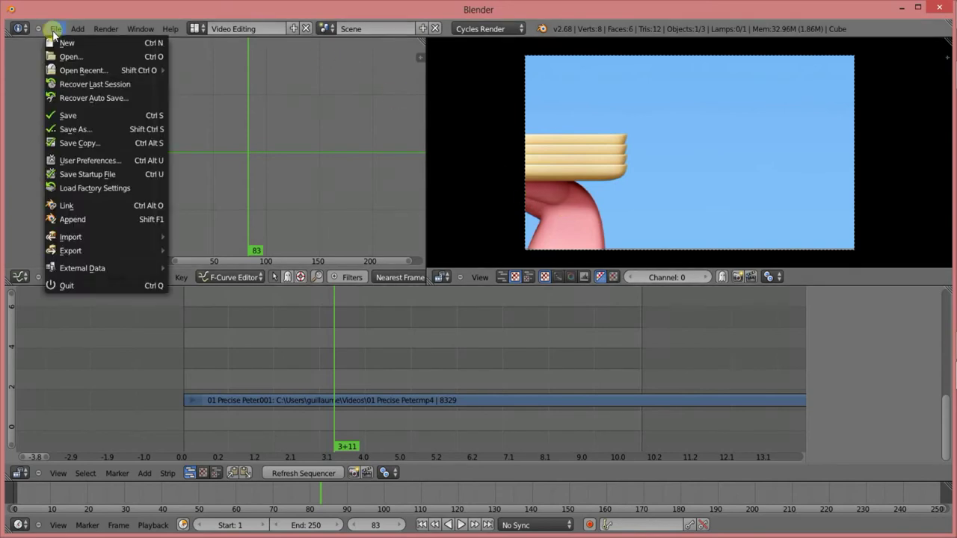
pyautogui.click(92, 162)
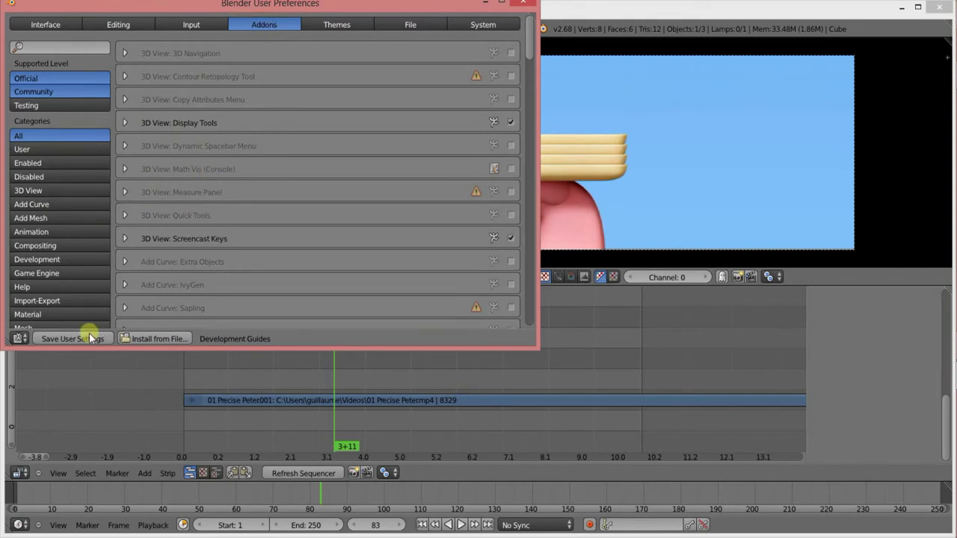
# - Browse Install from File to Documents > blender > RESSOURCES > script, then close Preferences
pyautogui.click(171, 338)
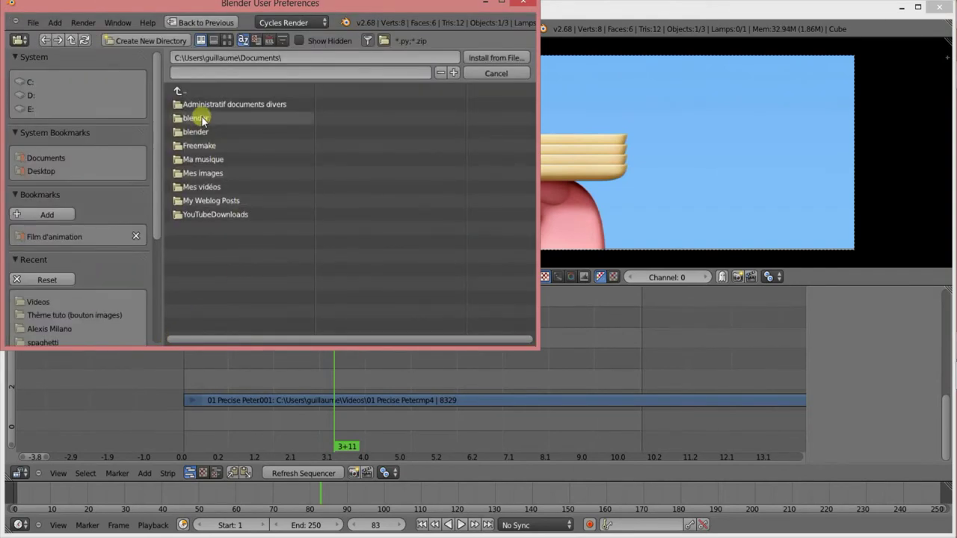
pyautogui.click(201, 116)
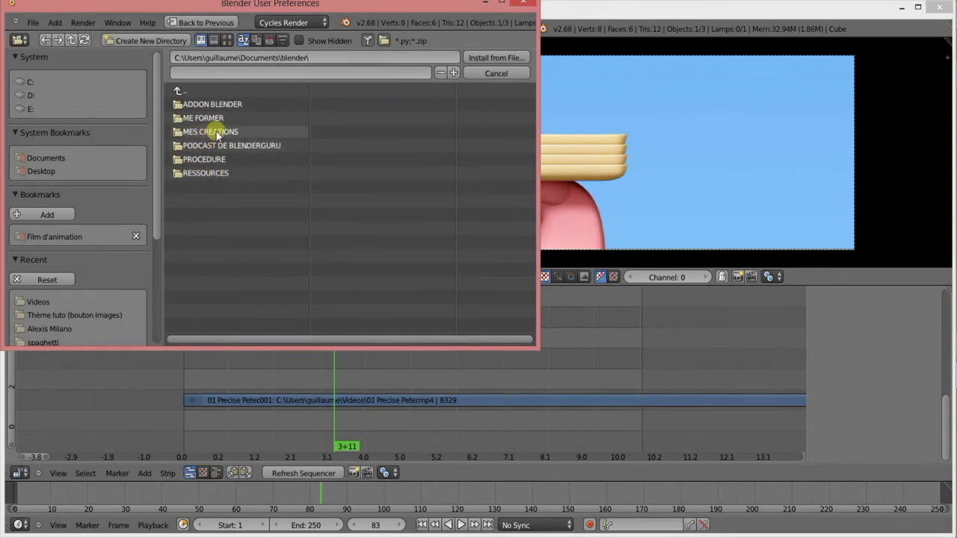
pyautogui.click(207, 133)
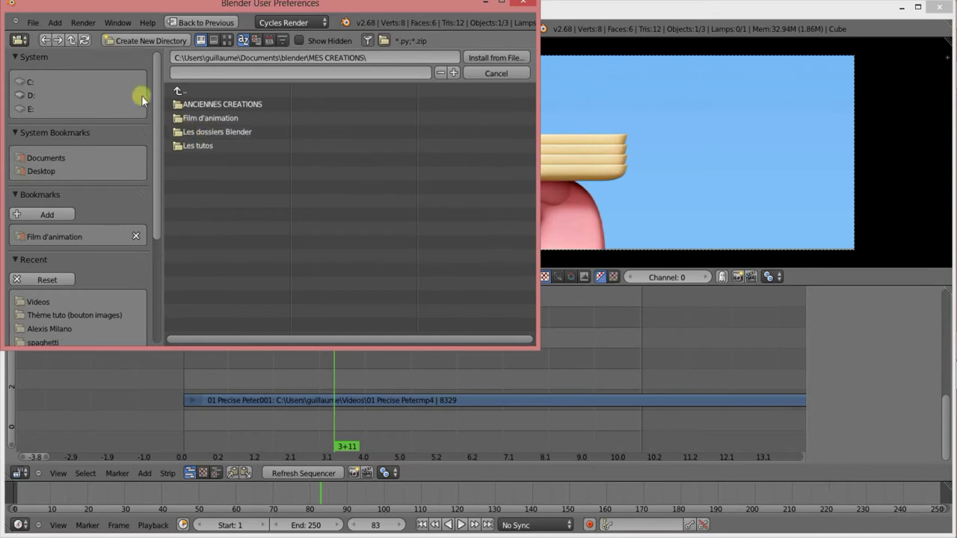
pyautogui.click(180, 90)
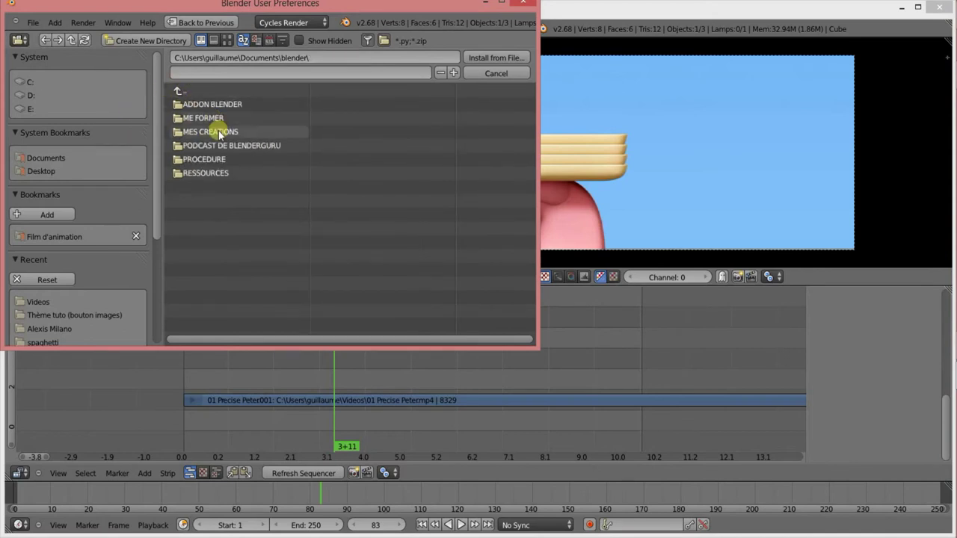
pyautogui.click(207, 173)
pyautogui.click(202, 228)
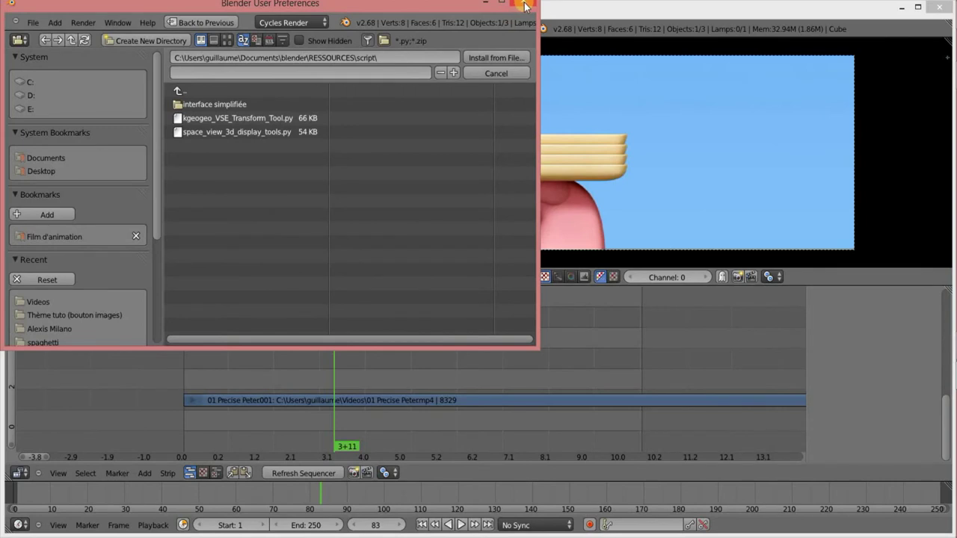
pyautogui.click(526, 6)
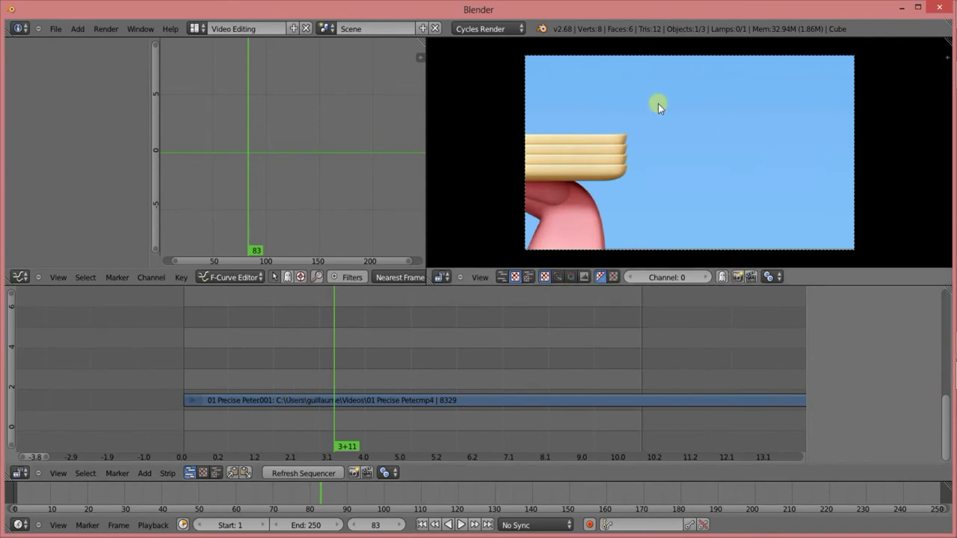
# - Add the 970.2 MB Polski Kurs Blendera video as a movie strip at frame 83
pyautogui.click(254, 402)
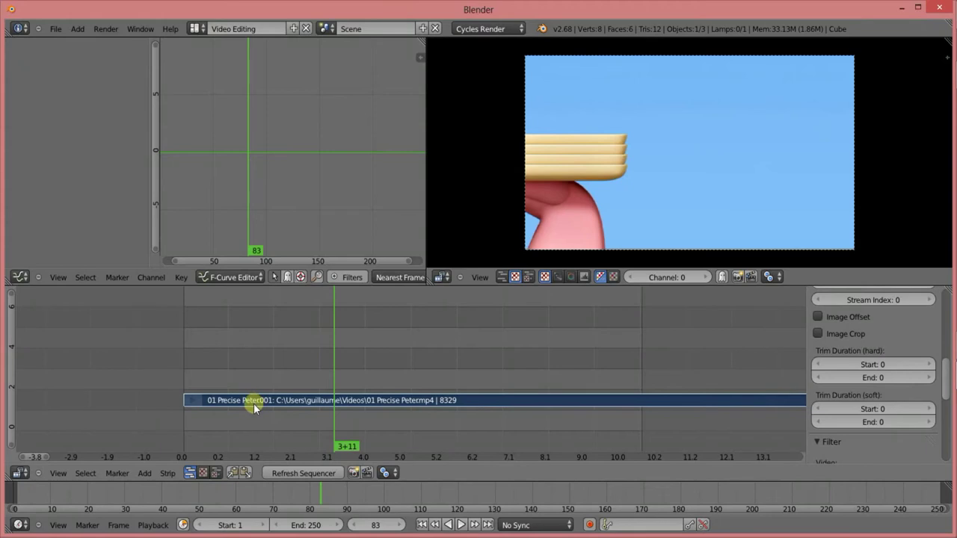
pyautogui.click(144, 473)
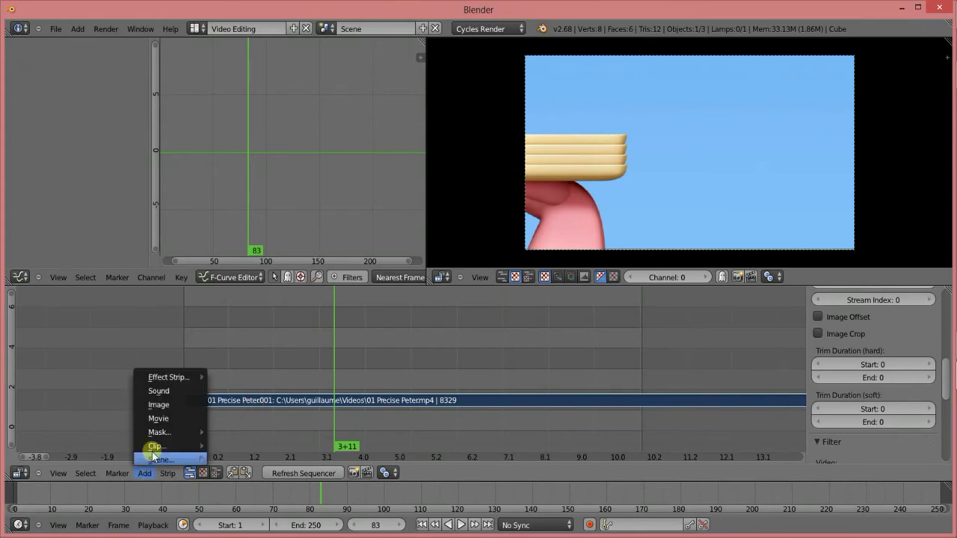
pyautogui.click(158, 417)
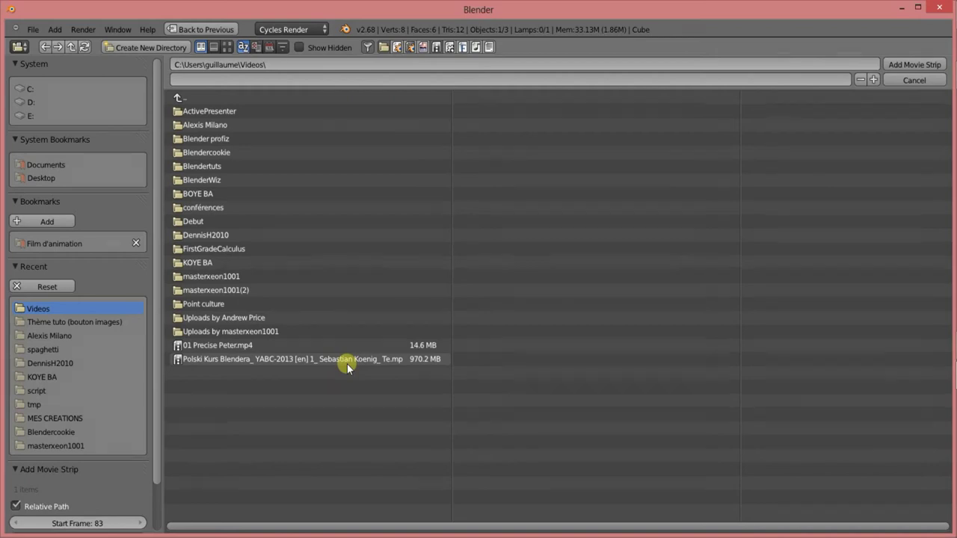
pyautogui.click(300, 361)
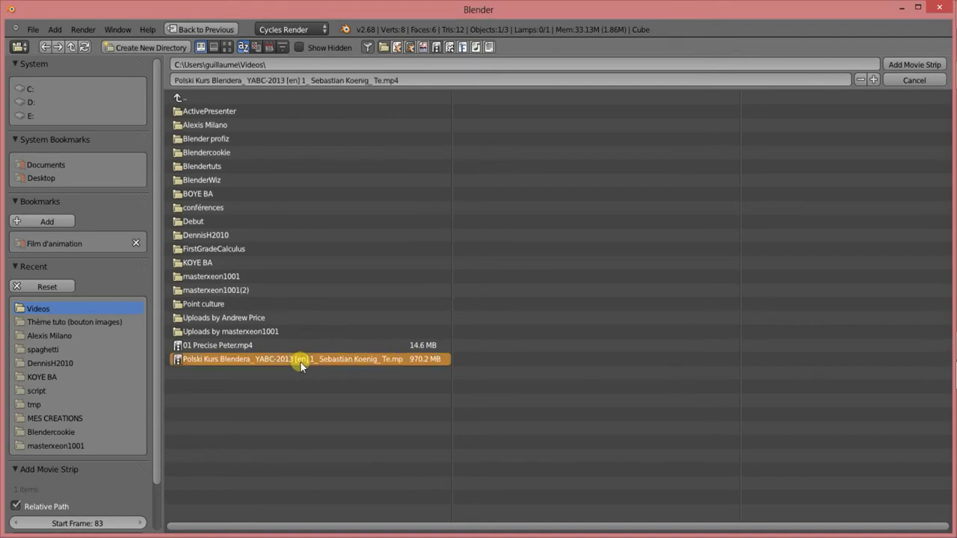
pyautogui.click(905, 63)
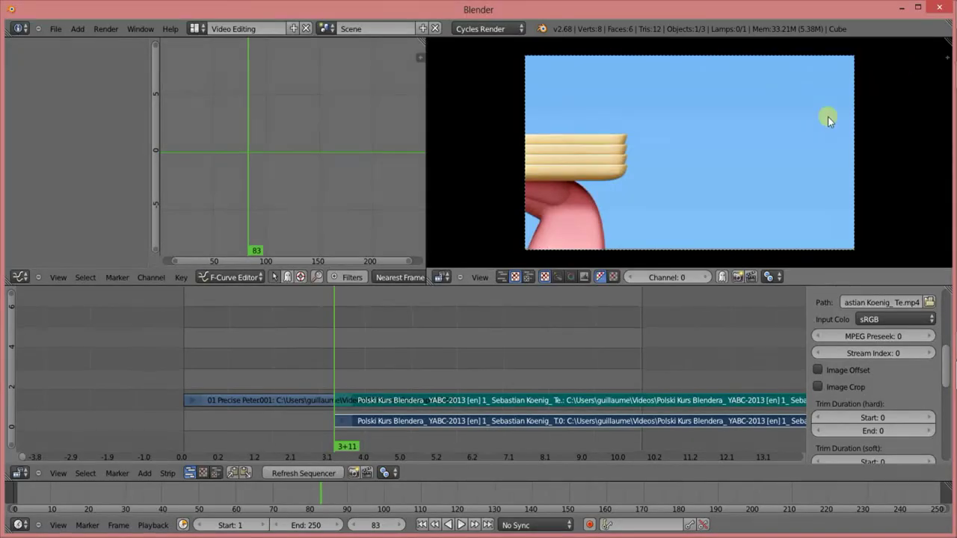
# - Erase the Polski Kurs sound strip and move its movie strip above the Peter strip
pyautogui.click(432, 402)
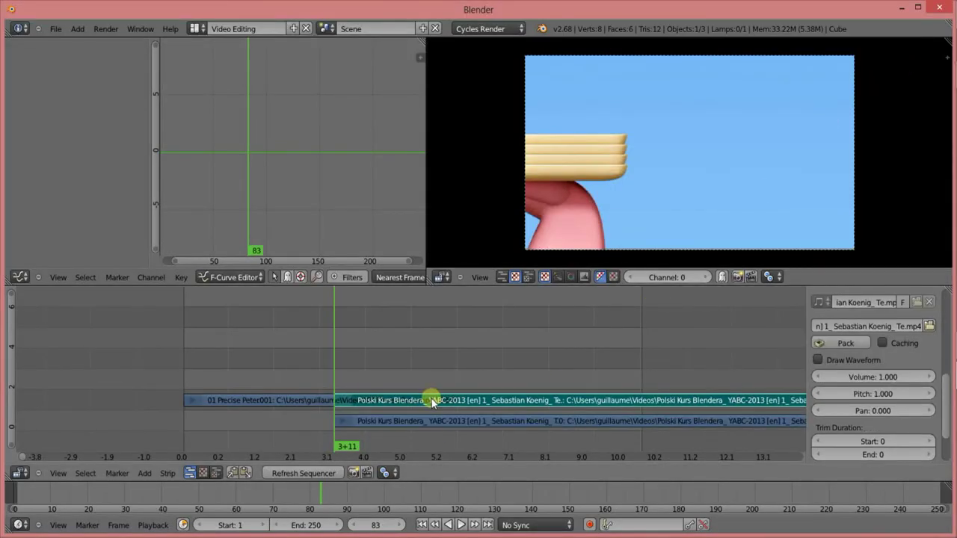
pyautogui.press('x')
pyautogui.click(431, 399)
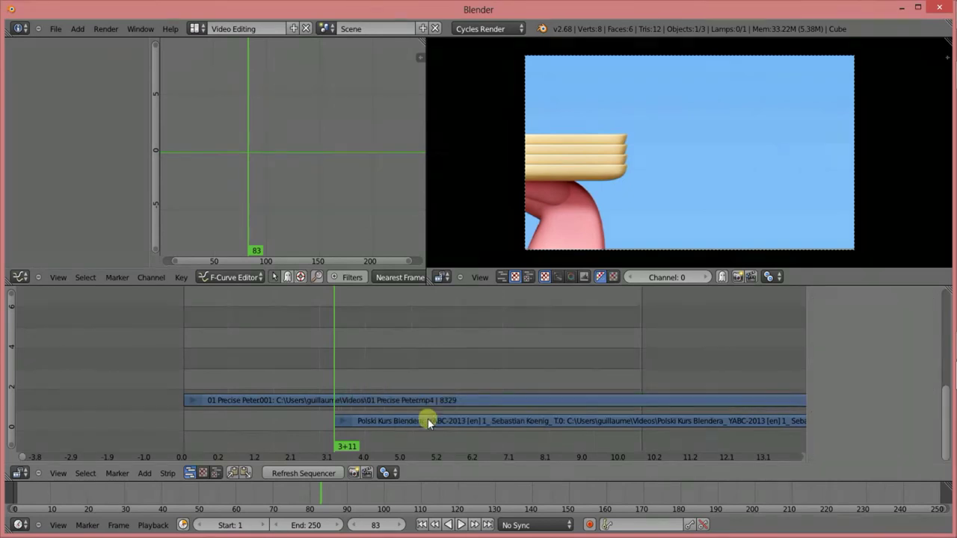
pyautogui.rightClick(428, 421)
pyautogui.press('g')
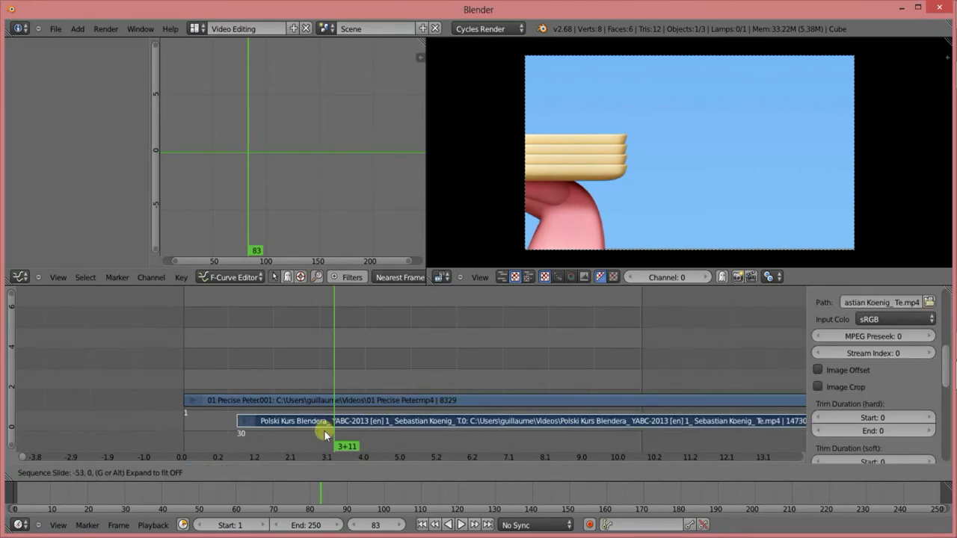
pyautogui.moveTo(293, 357)
pyautogui.mouseDown()
pyautogui.moveTo(297, 461)
pyautogui.moveTo(284, 364)
pyautogui.mouseUp()
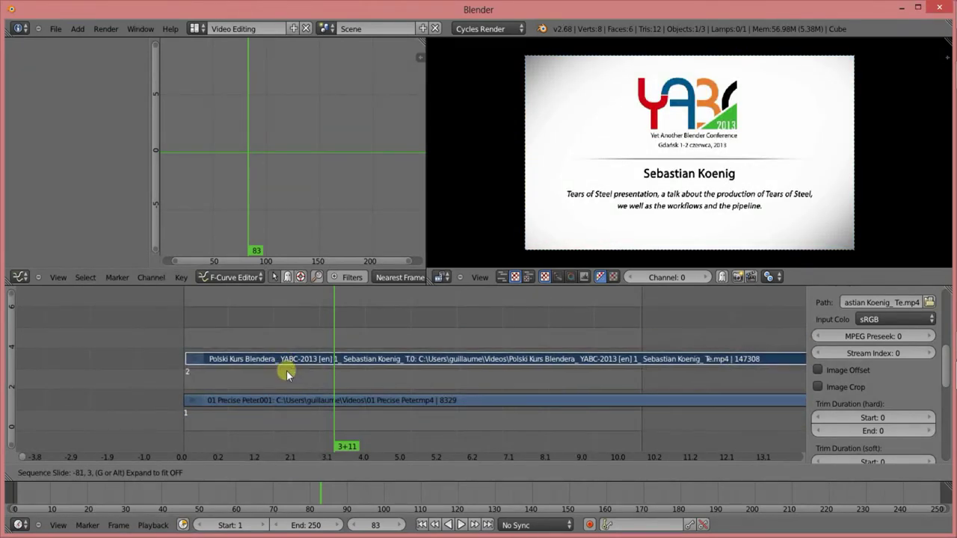
pyautogui.moveTo(284, 364); pyautogui.dragTo(286, 370)
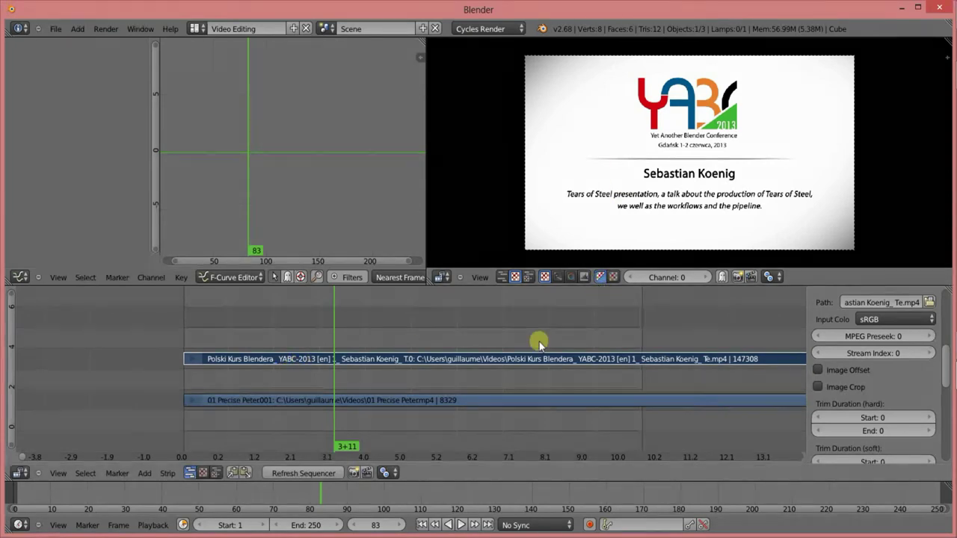
pyautogui.scroll(5, 914, 391)
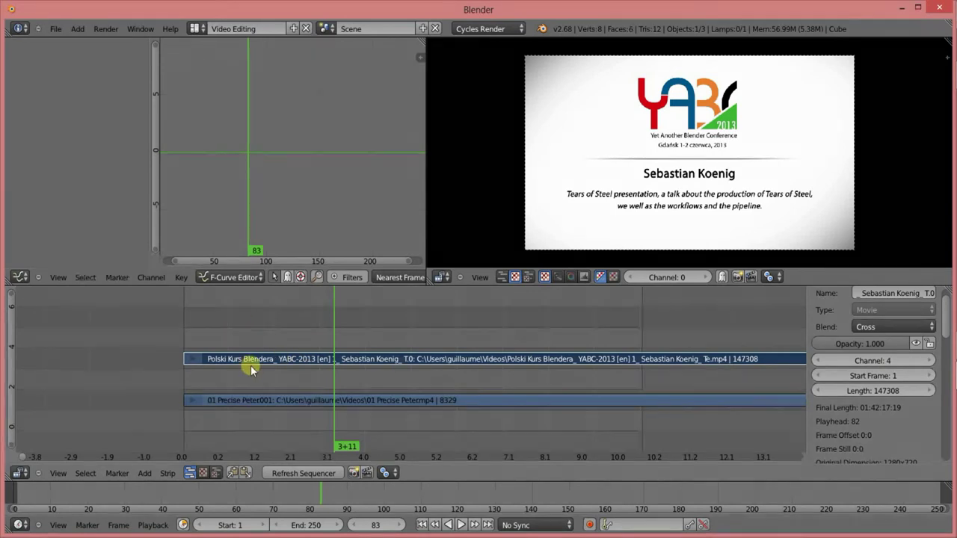
# - Add a Transform effect strip above each of the two movie strips
pyautogui.hotkey('shift', 'a')
pyautogui.moveTo(259, 367)
pyautogui.rightClick(388, 405)
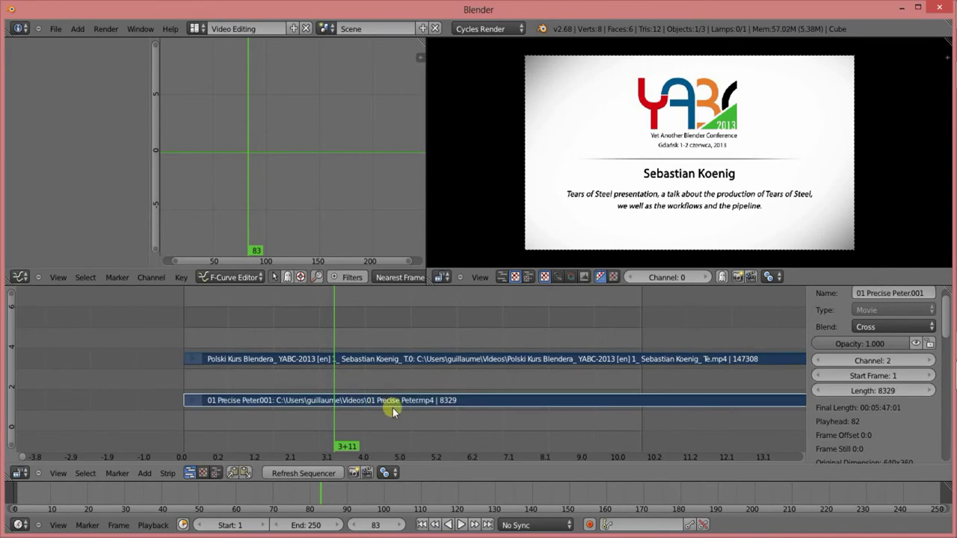
pyautogui.press('t')
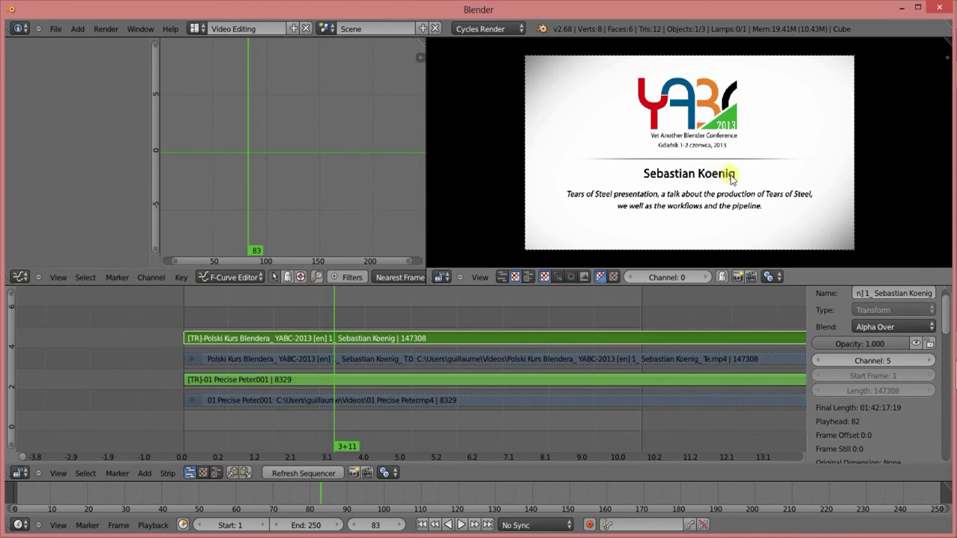
# - Shrink the title card and blue Peter clip, placing the blue clip at upper right
pyautogui.press('s')
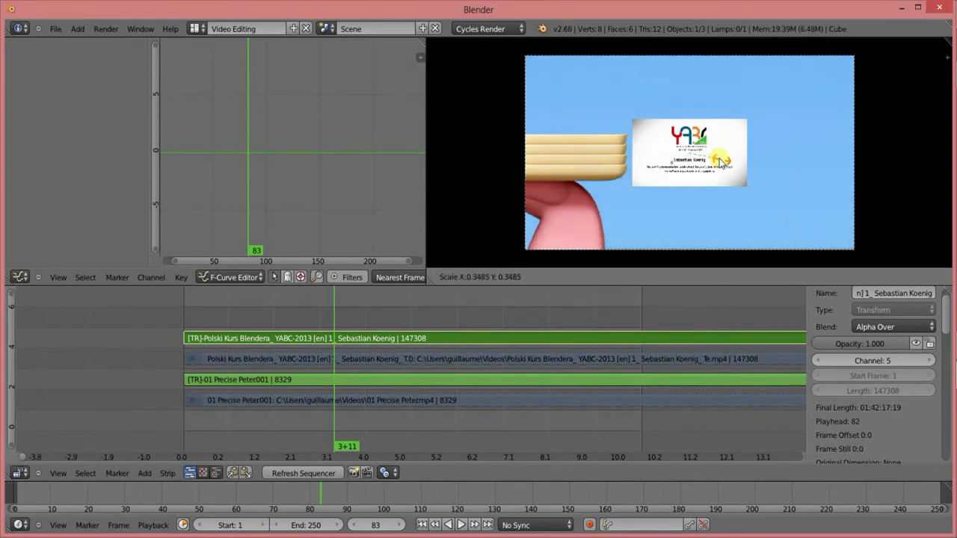
pyautogui.click(747, 166)
pyautogui.rightClick(790, 164)
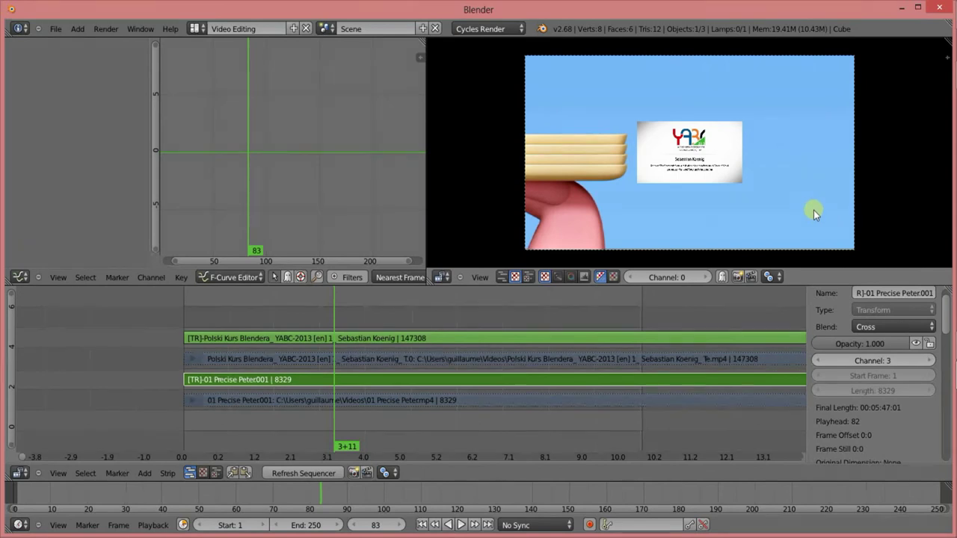
pyautogui.press('s')
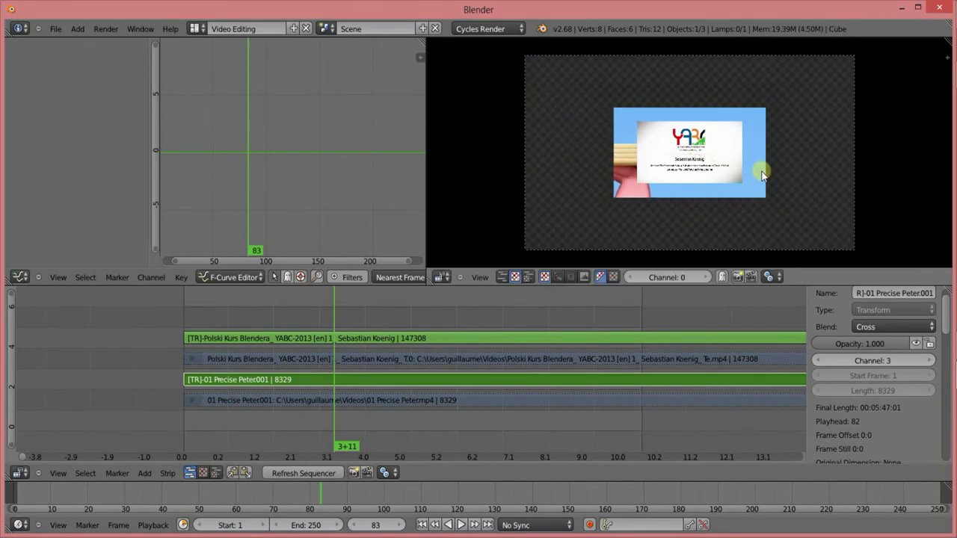
pyautogui.click(752, 170)
pyautogui.press('g')
pyautogui.click(835, 148)
# - Move the Polski Kurs title card inset to the lower left of the preview
pyautogui.rightClick(683, 164)
pyautogui.press('g')
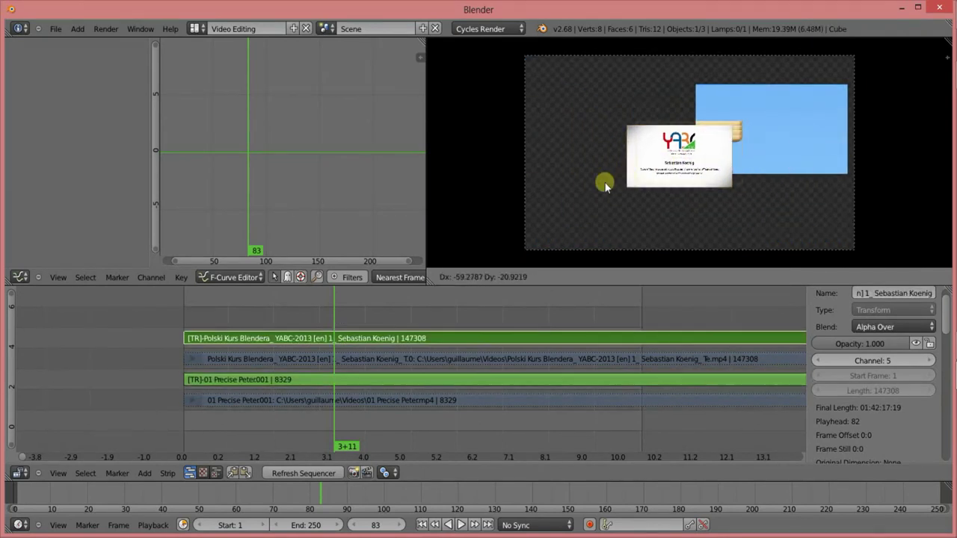
pyautogui.click(576, 199)
pyautogui.press('g')
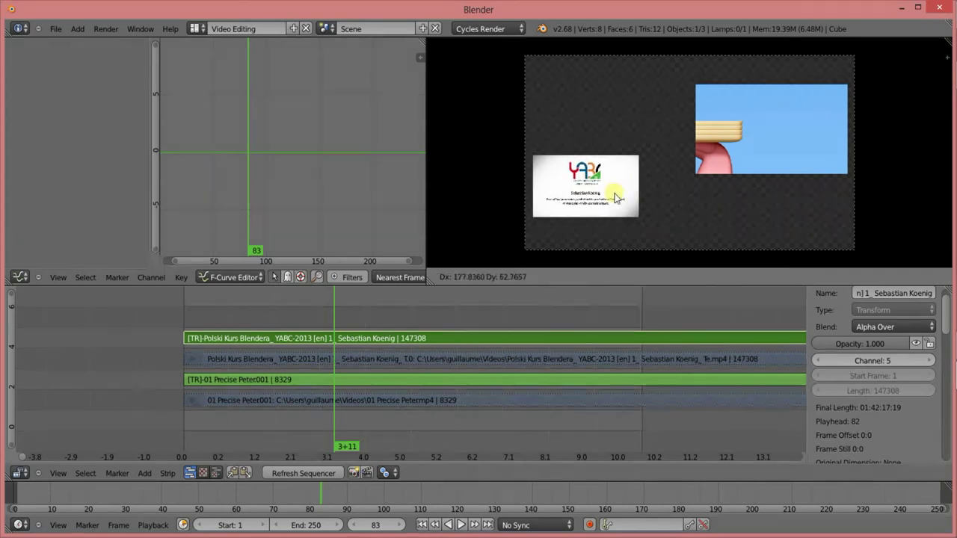
pyautogui.click(632, 205)
# - Shrink the blue Peter clip further and reselect the Polski Kurs transform strip
pyautogui.rightClick(754, 160)
pyautogui.press('s')
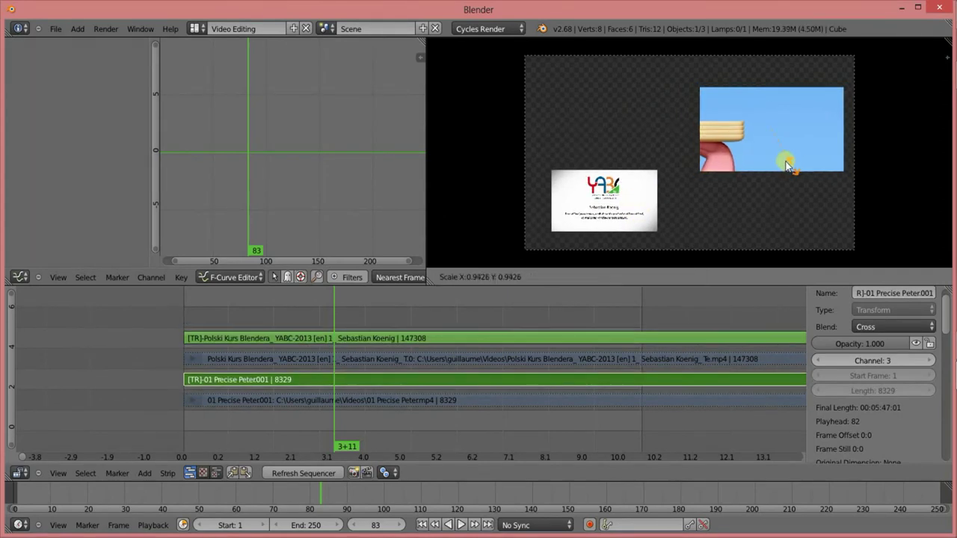
pyautogui.click(788, 164)
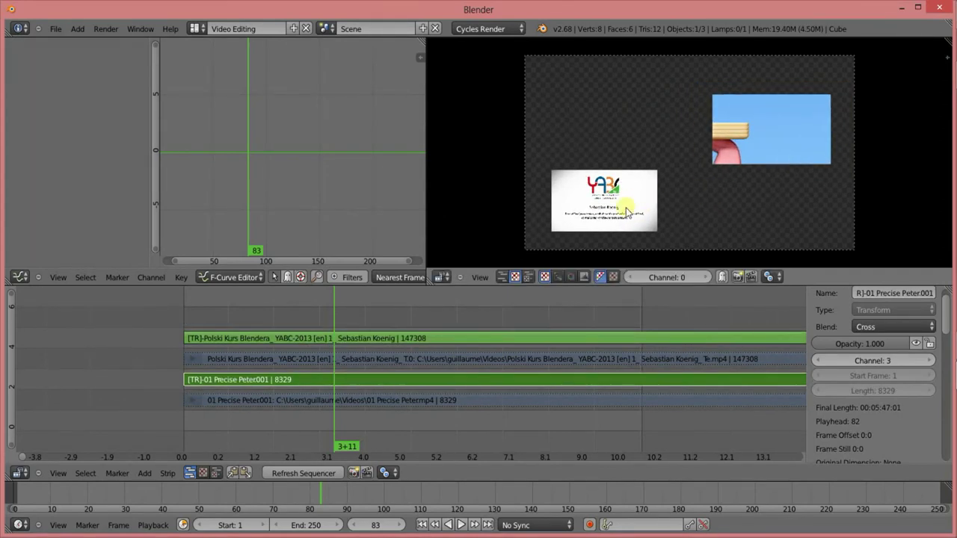
pyautogui.rightClick(625, 207)
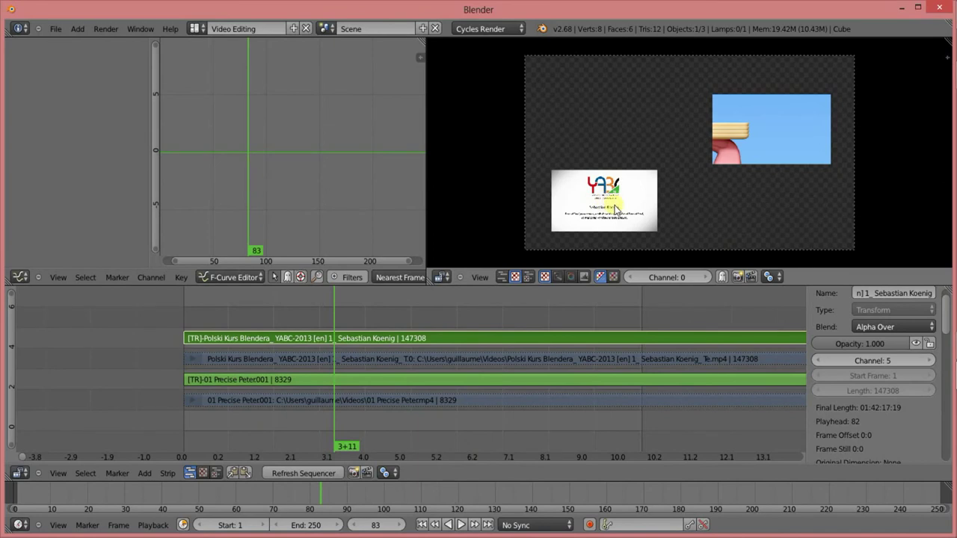
pyautogui.moveTo(949, 310)
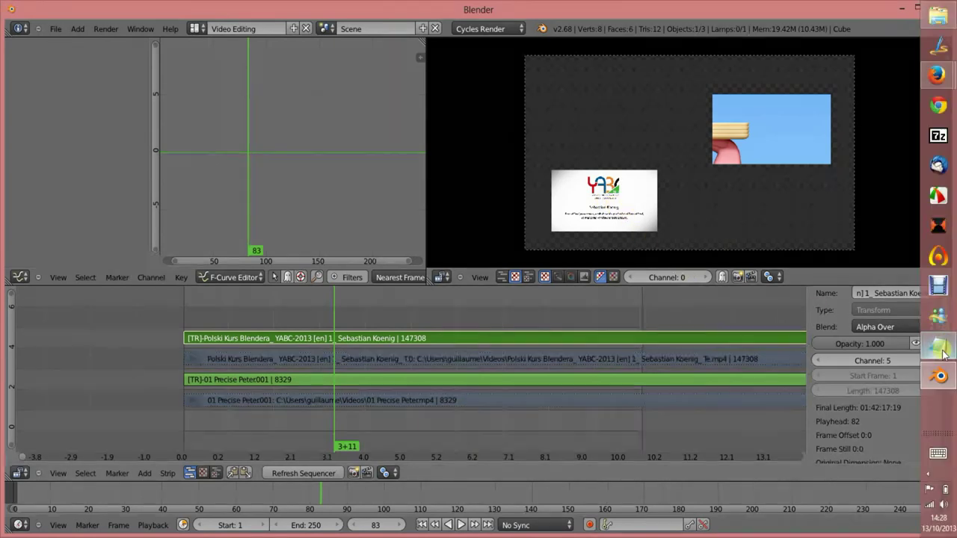
pyautogui.click(939, 256)
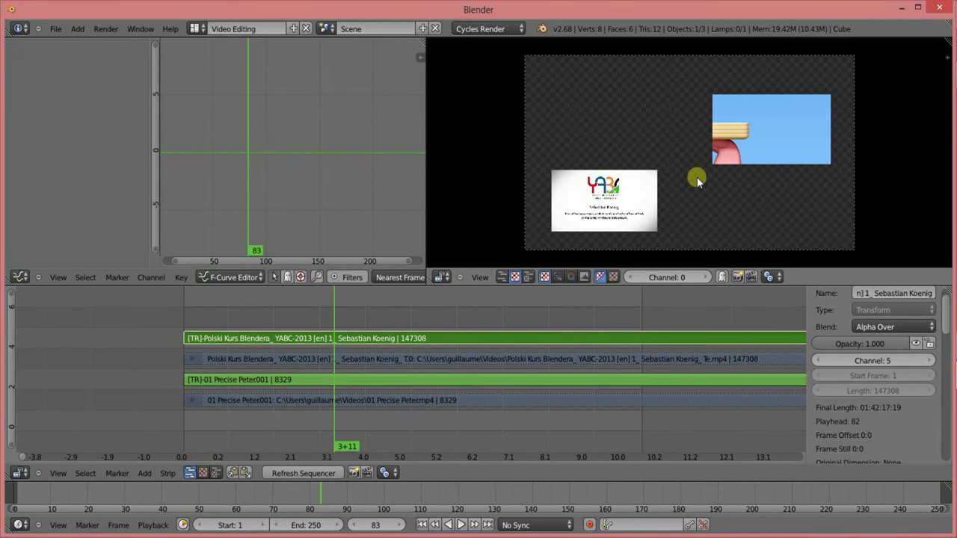
# - Tilt both the title card and the blue Peter clip insets at an angle
pyautogui.press('r')
pyautogui.click(710, 181)
pyautogui.rightClick(717, 173)
pyautogui.press('r')
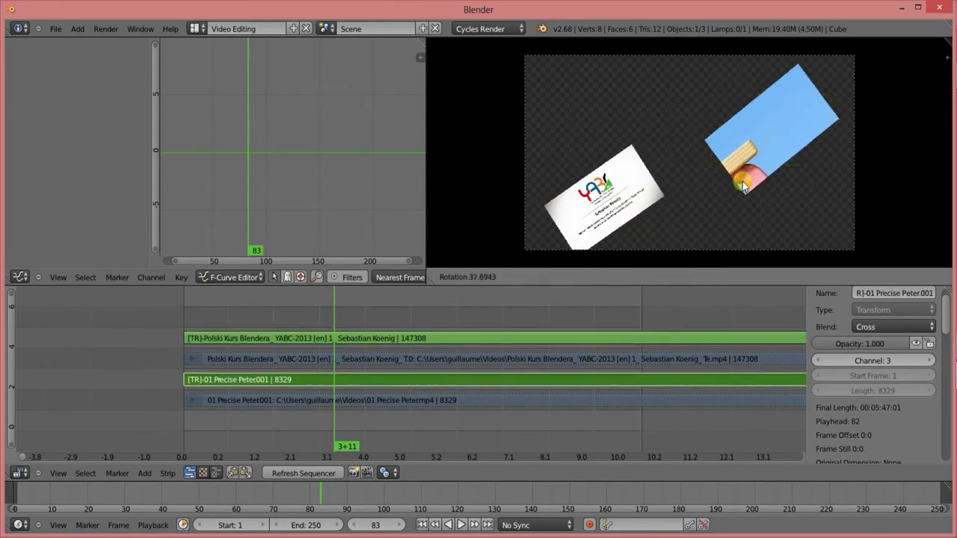
pyautogui.click(746, 191)
# - Move the blue clip further up and left, then play the sequence from frame 4
pyautogui.press('g')
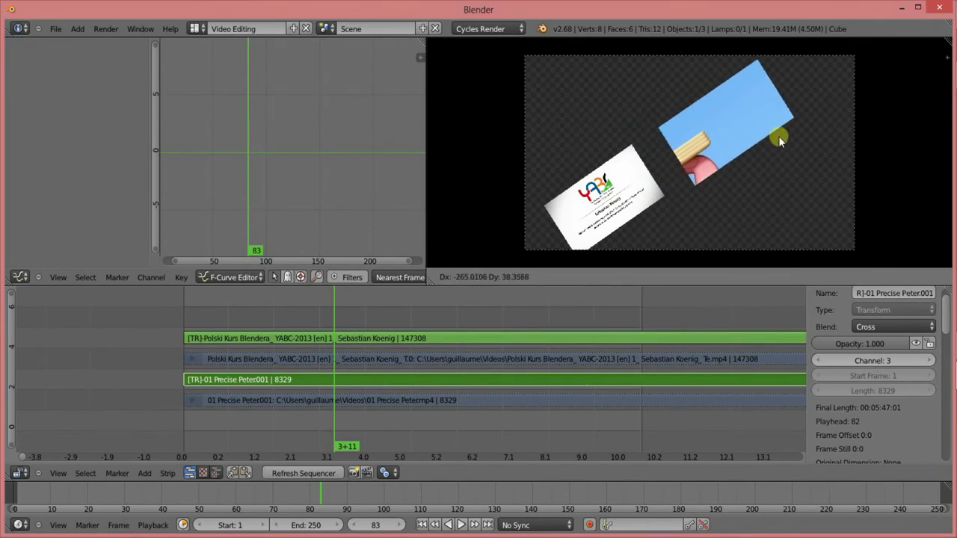
pyautogui.click(779, 139)
pyautogui.click(190, 314)
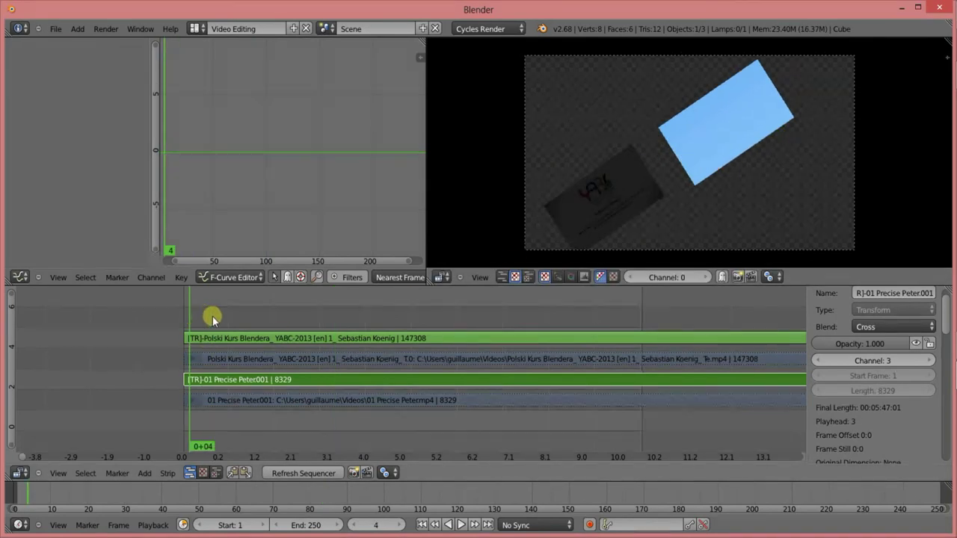
pyautogui.hotkey('alt', 'a')
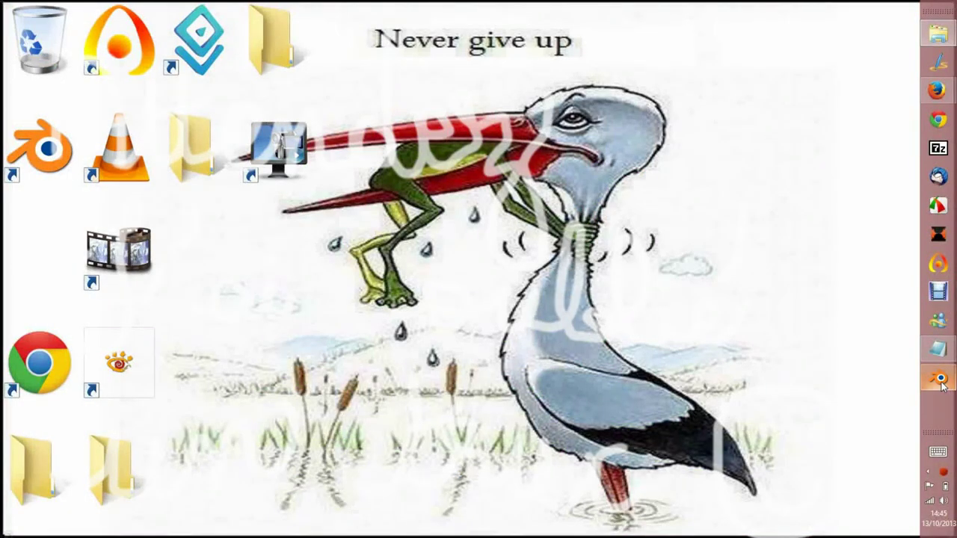
# - Restore the Blender window from the taskbar, showing the preview at frame 161
pyautogui.click(939, 380)
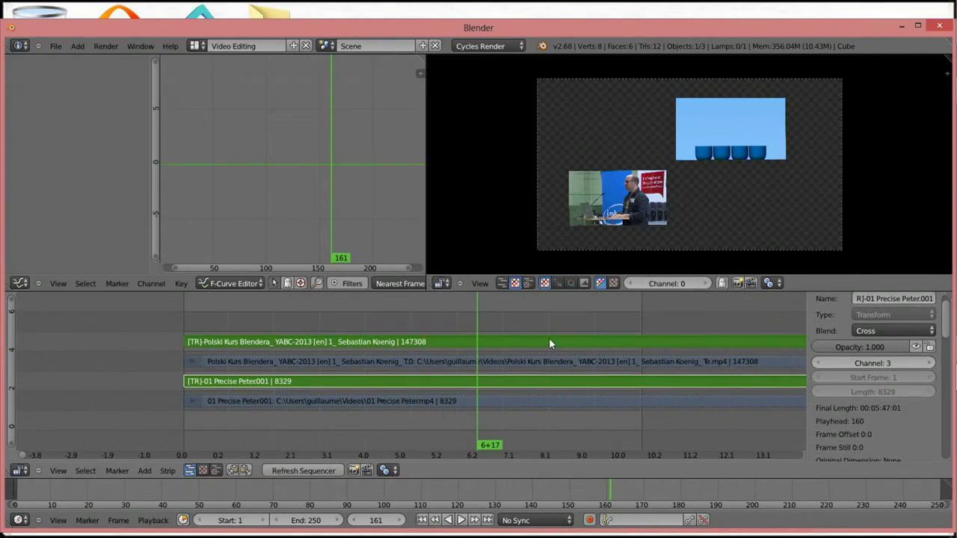
# - Select both the speaker clip and the blue Peter clip transform strips in the preview
pyautogui.rightClick(550, 341)
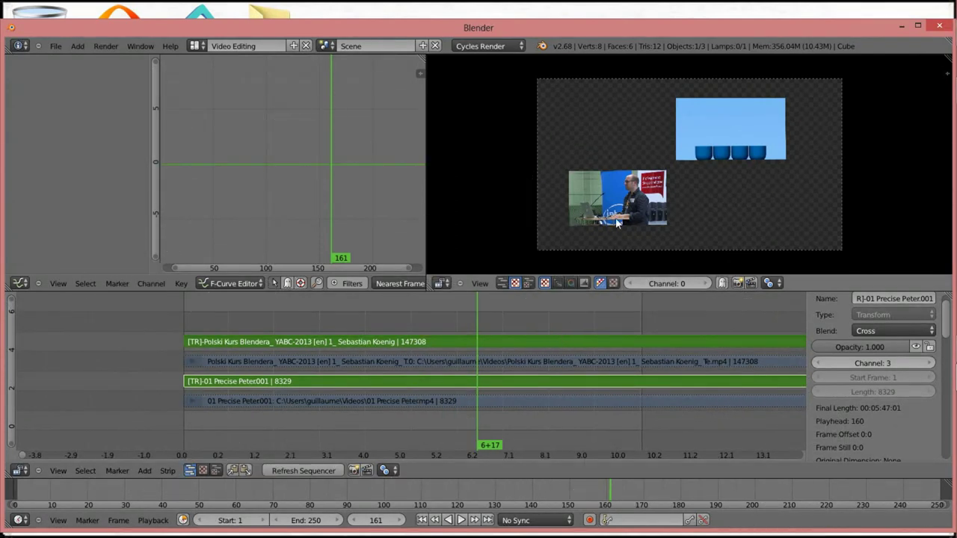
pyautogui.rightClick(704, 148)
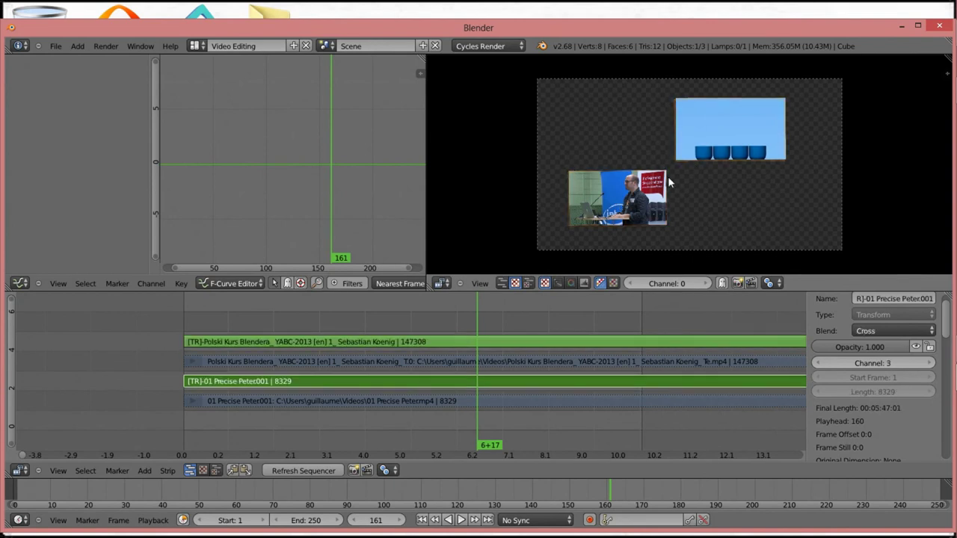
pyautogui.rightClick(628, 198)
pyautogui.rightClick(713, 131)
pyautogui.rightClick(602, 213)
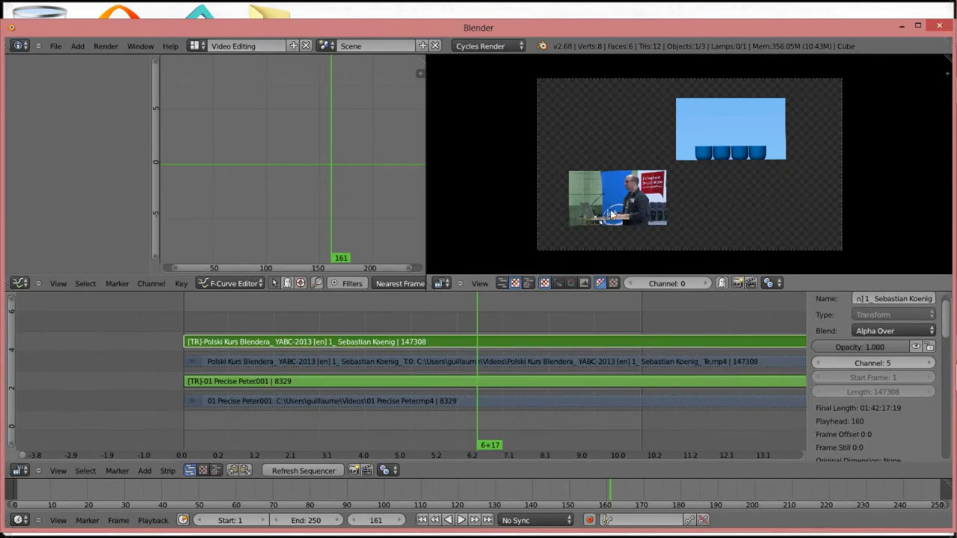
pyautogui.rightClick(611, 216)
pyautogui.rightClick(709, 124)
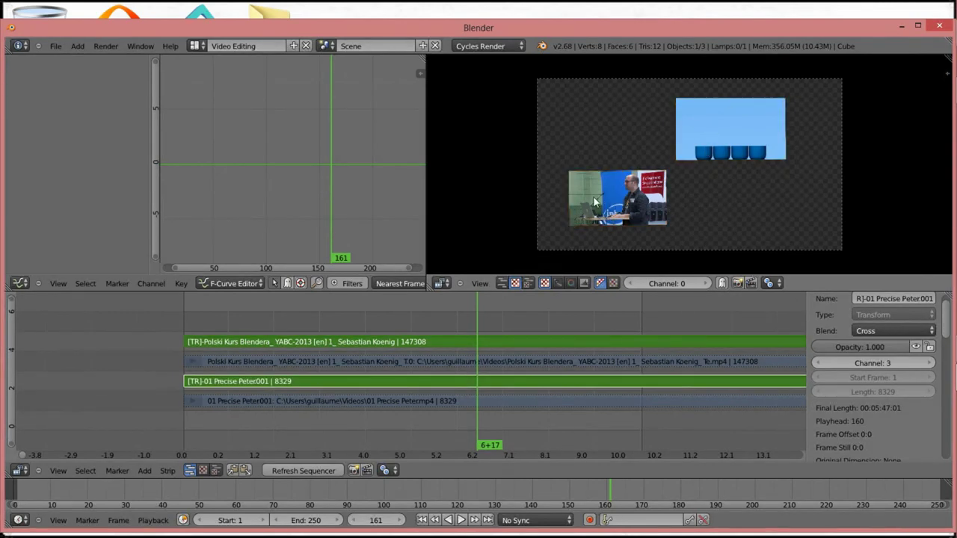
# - Tilt both insets slightly, shrink them, and move them together to their final position
pyautogui.press('r')
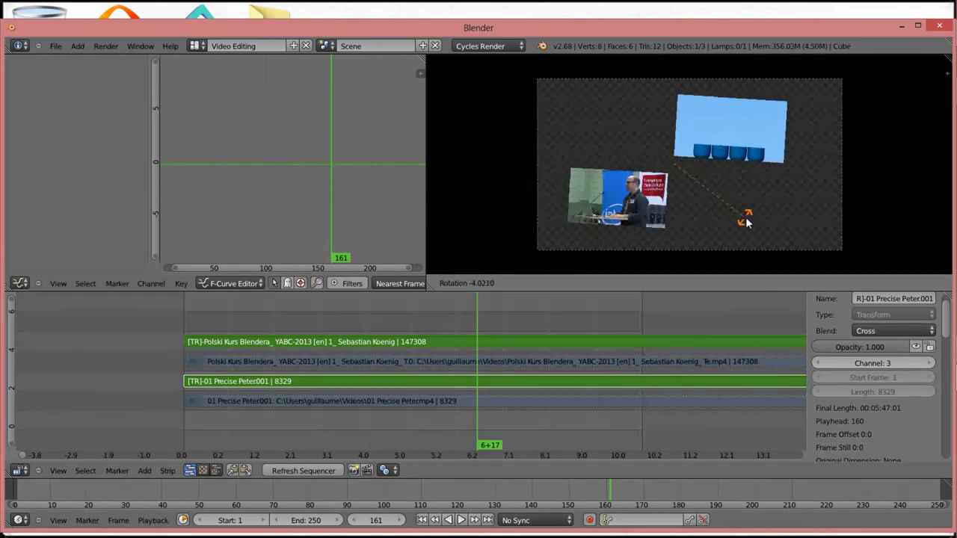
pyautogui.click(739, 214)
pyautogui.press('g')
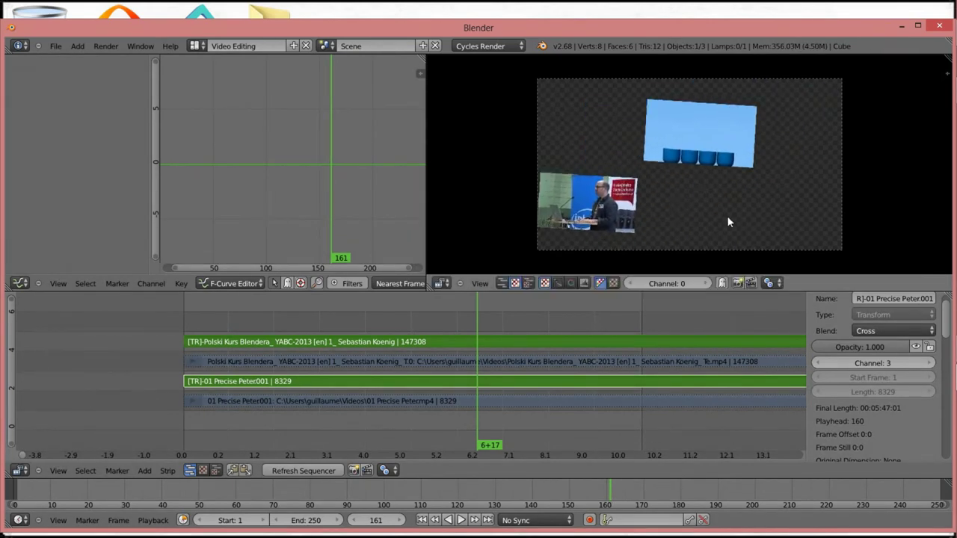
pyautogui.click(726, 216)
pyautogui.press('s')
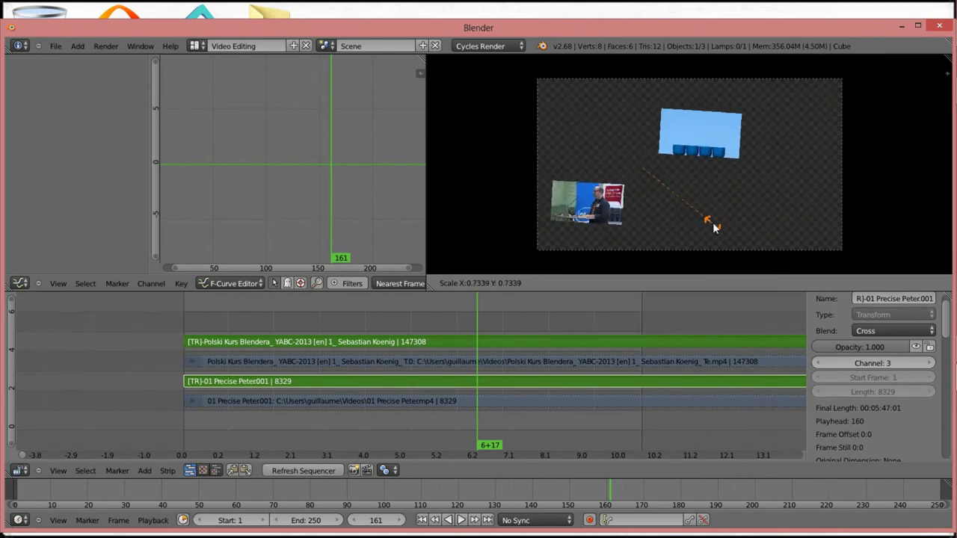
pyautogui.click(658, 213)
pyautogui.press('g')
pyautogui.click(682, 210)
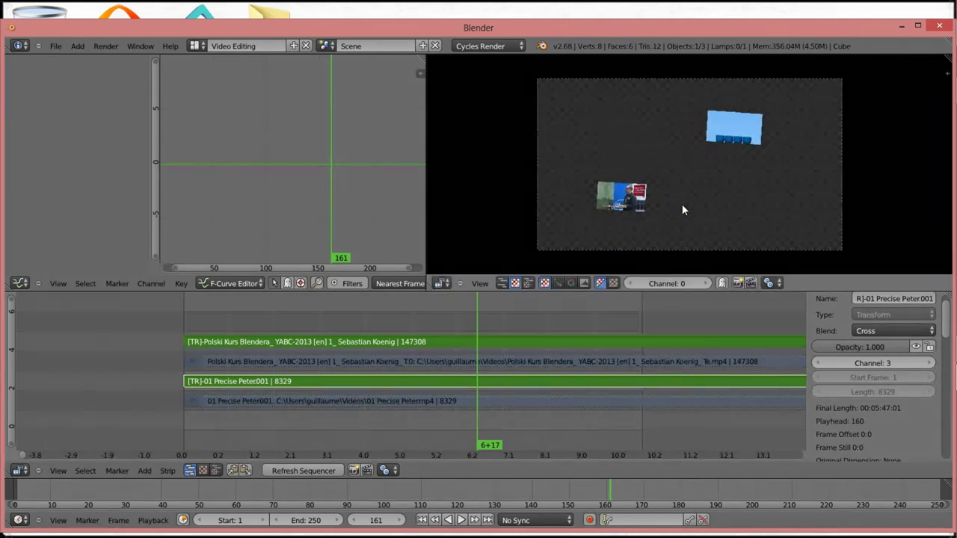